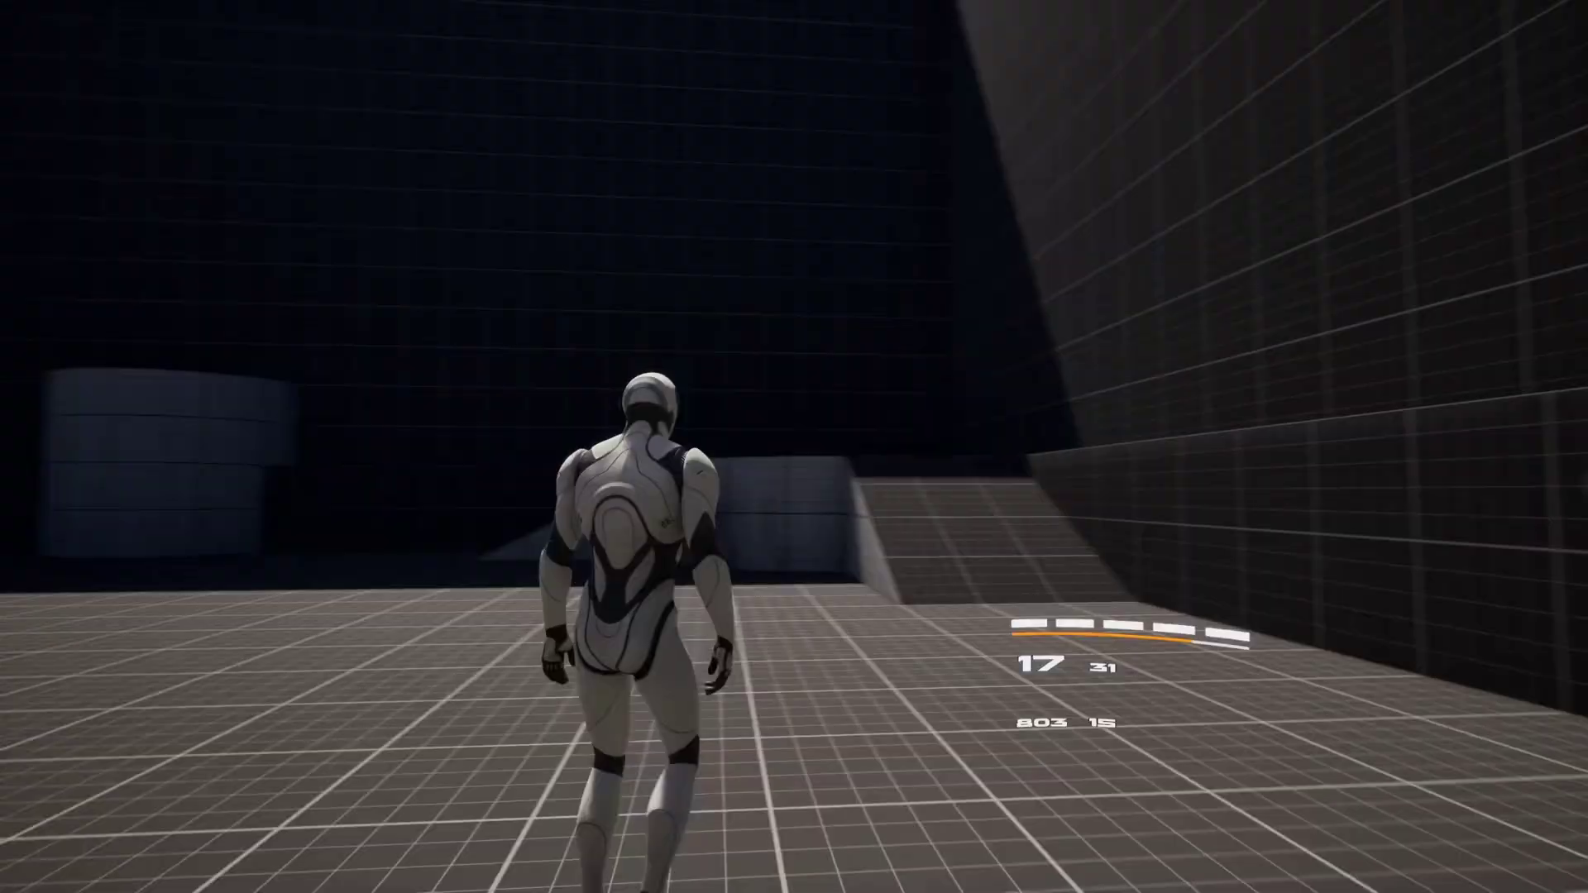
- Play-test the level, walking the character around and beside the walls to examine the floating HUD, and end the session
key("w")
key("d")
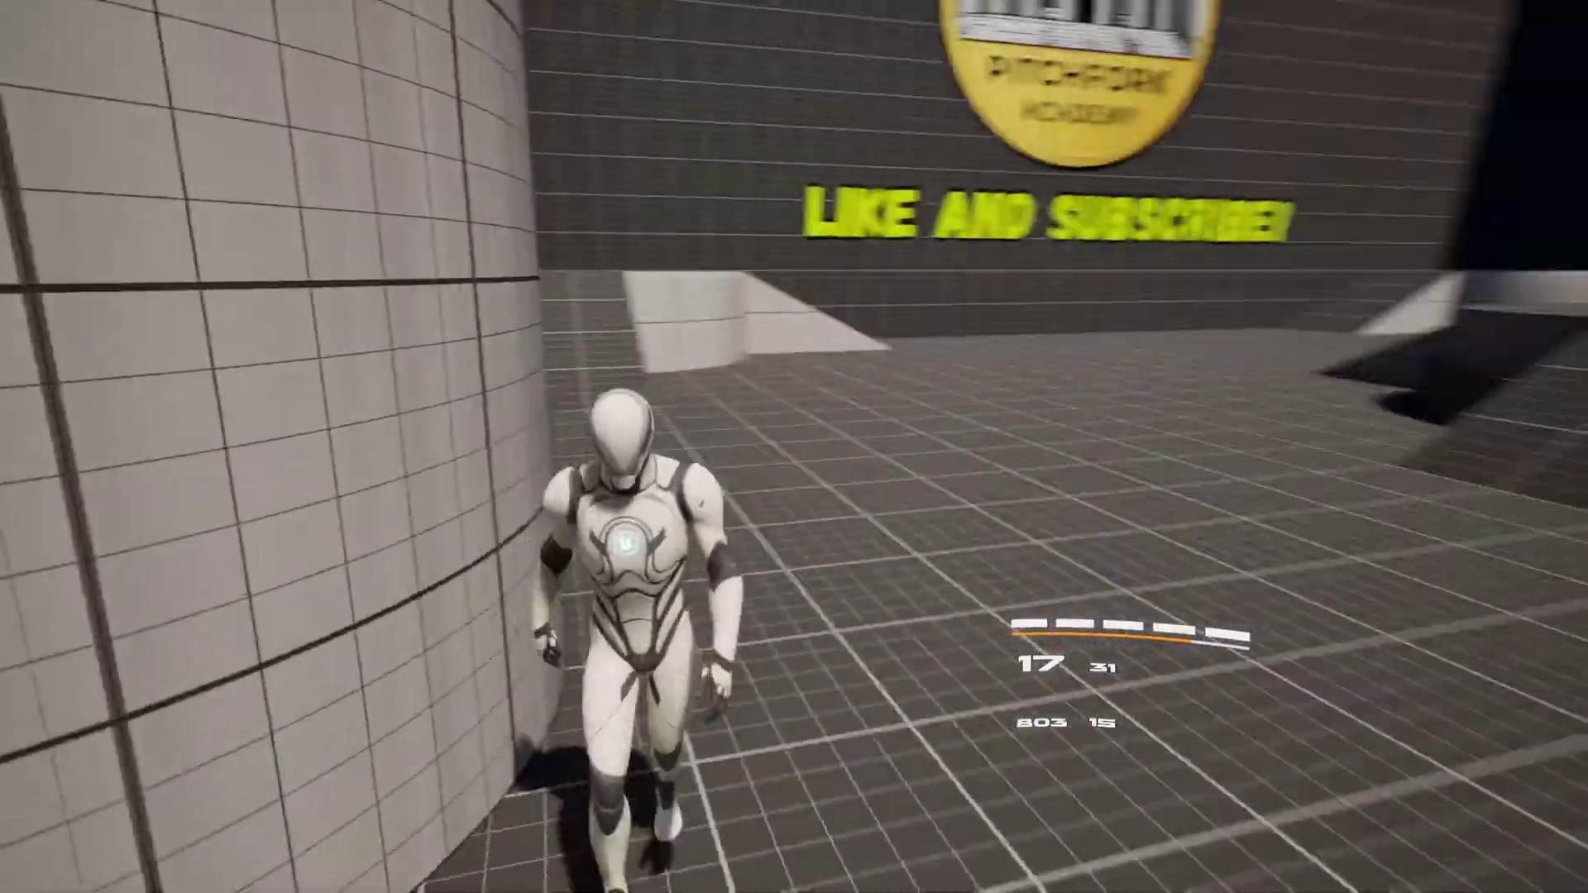
key("w")
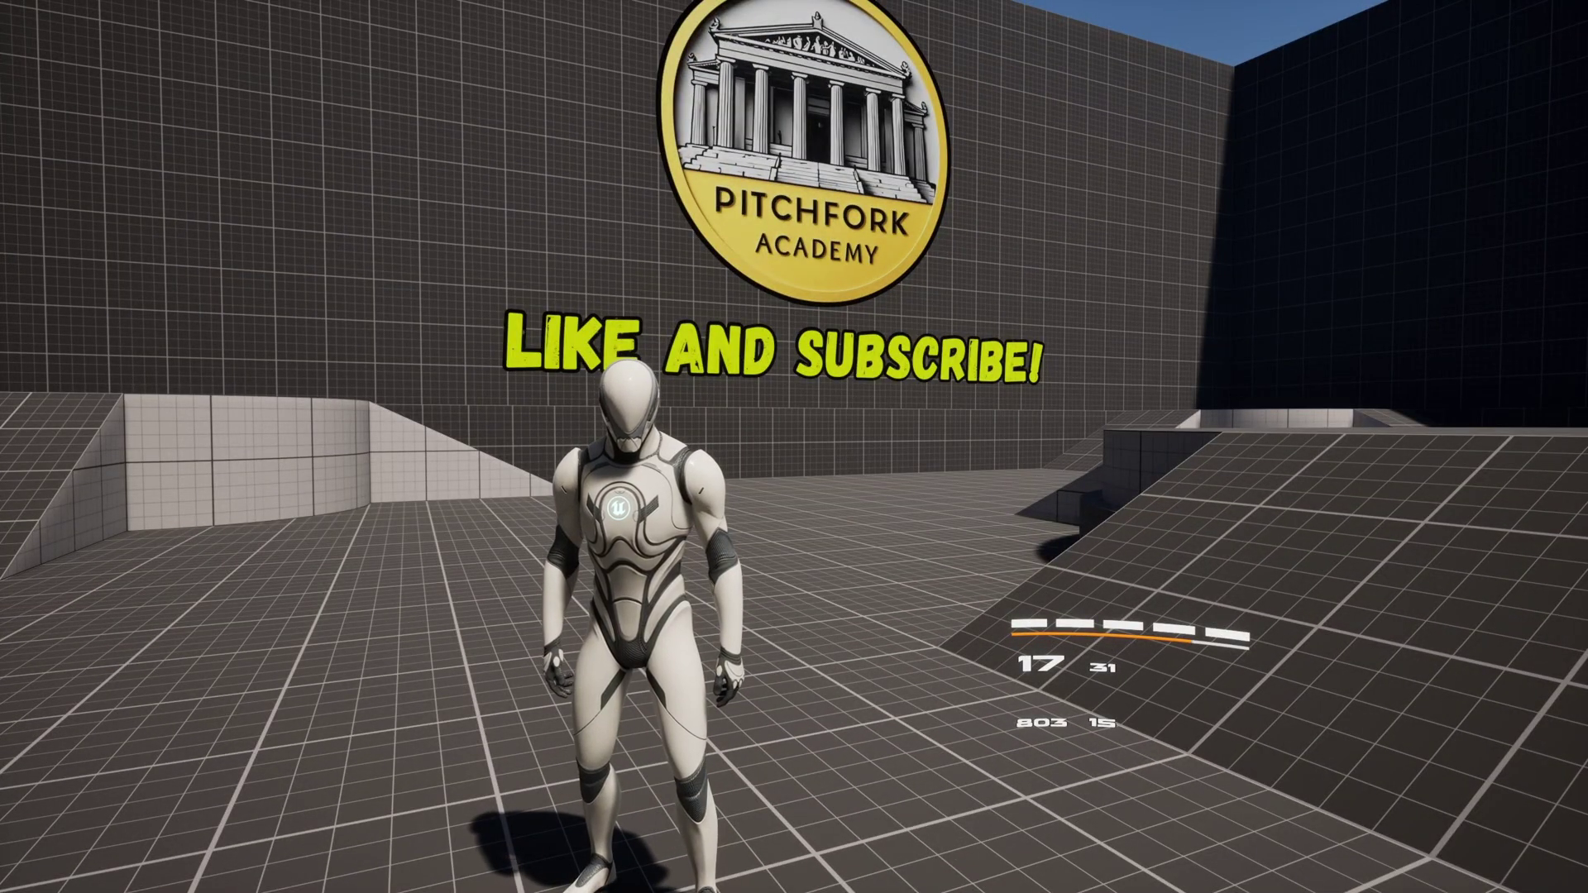
key("w")
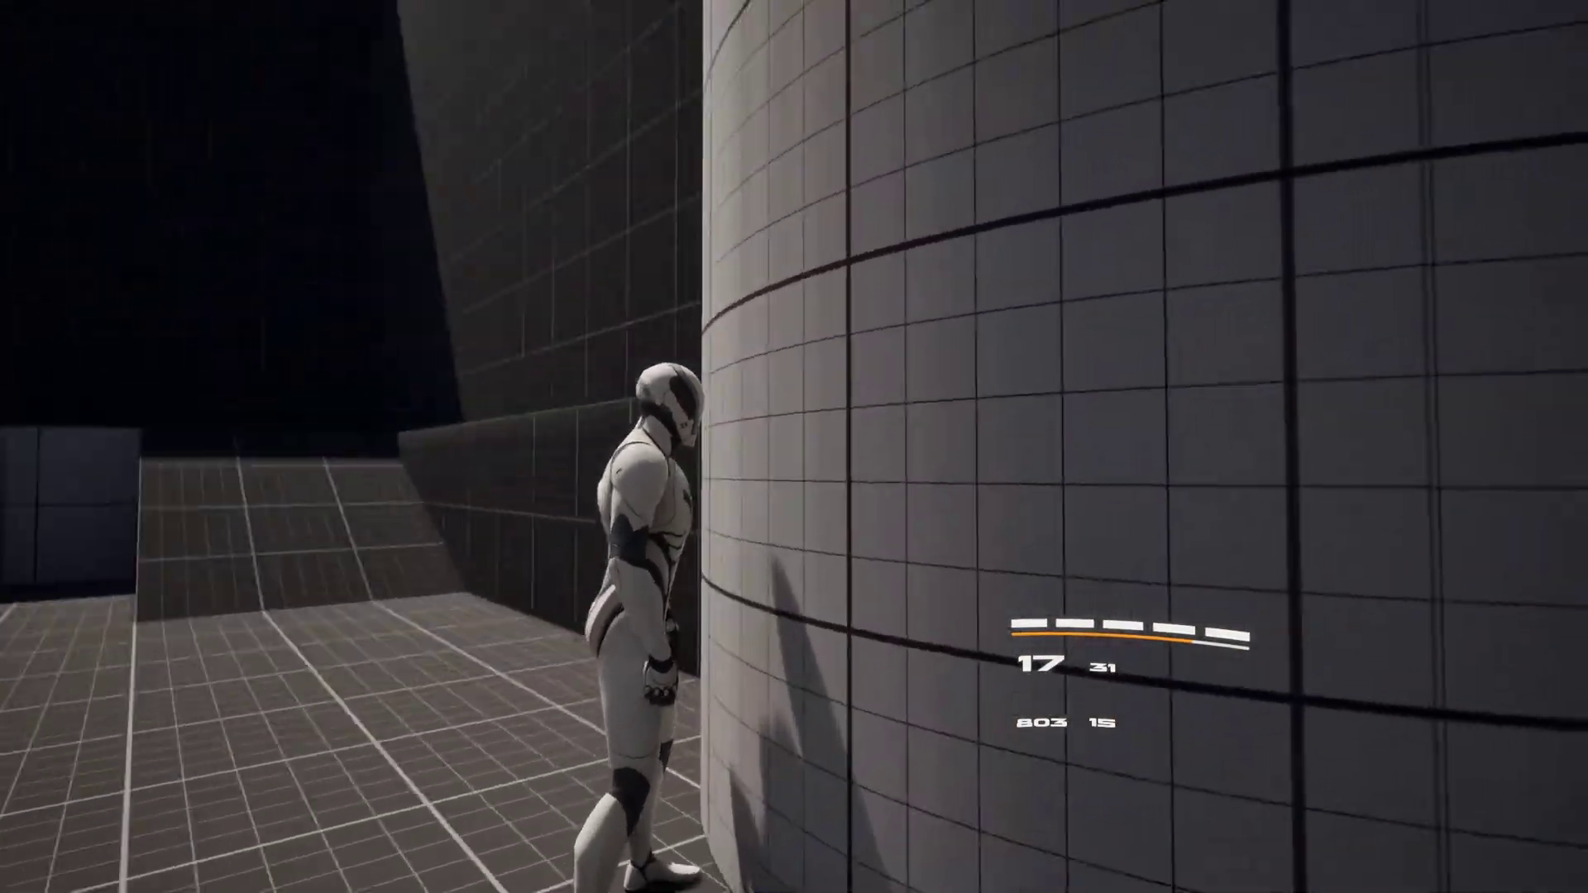
key("w")
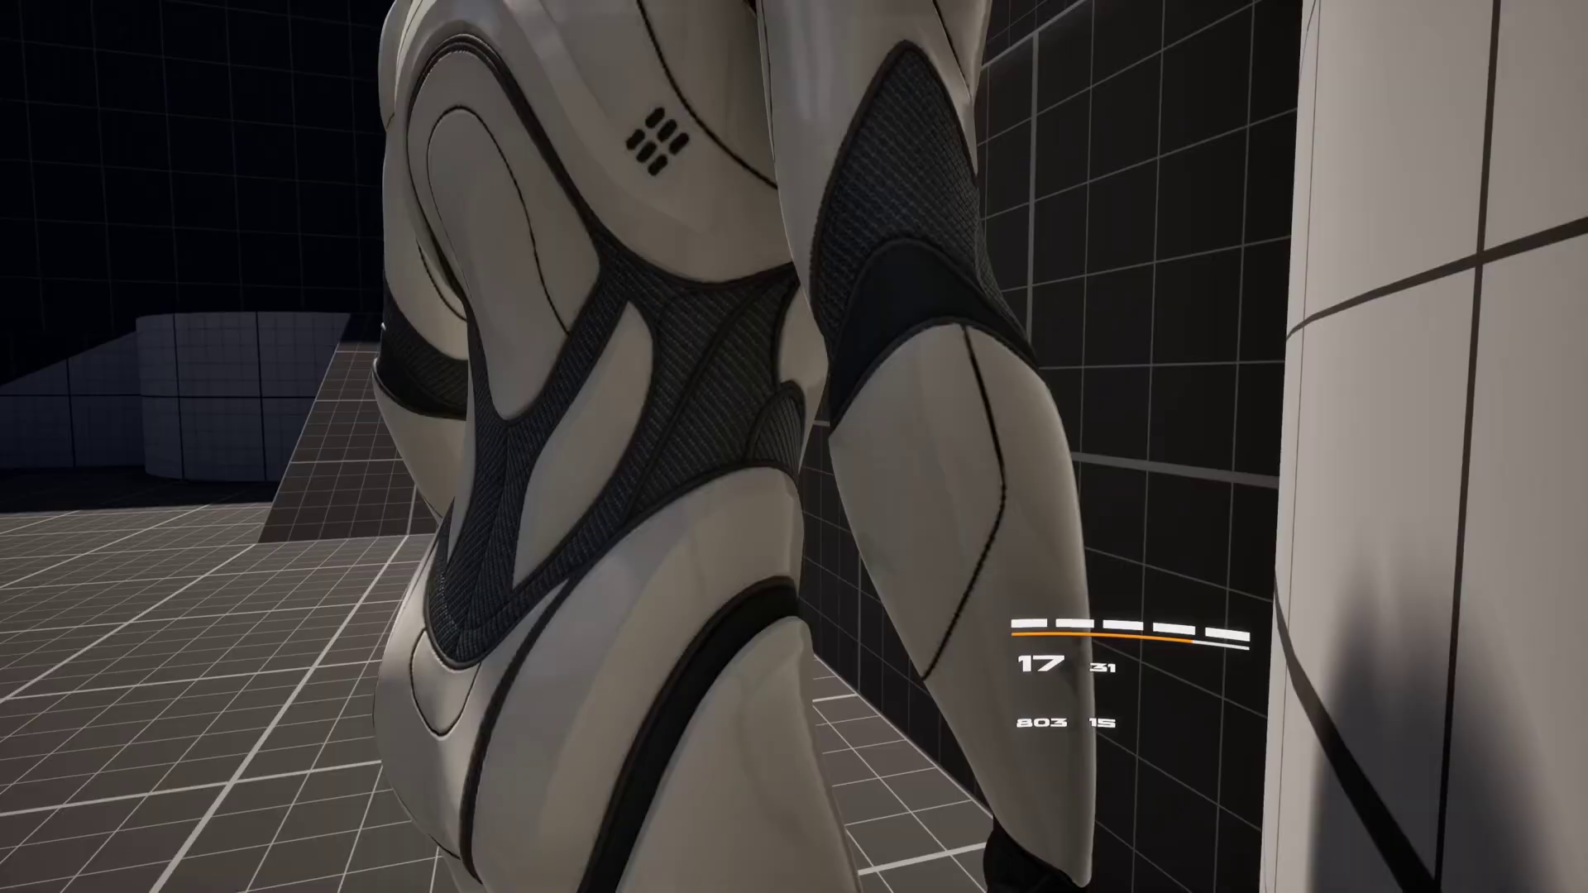
key("s")
key("w")
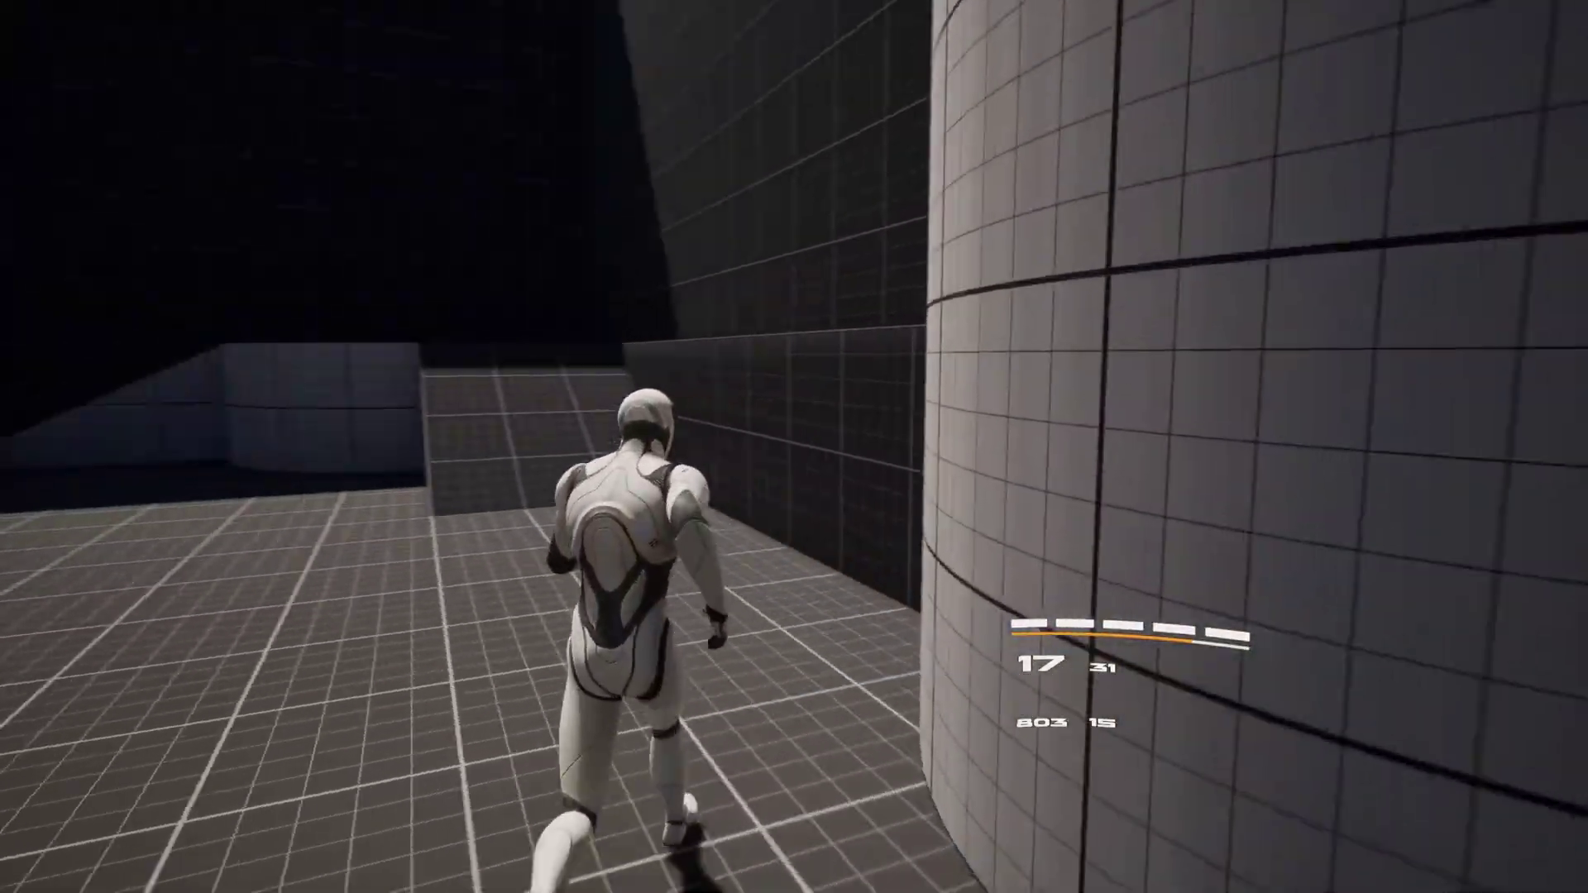
key("d")
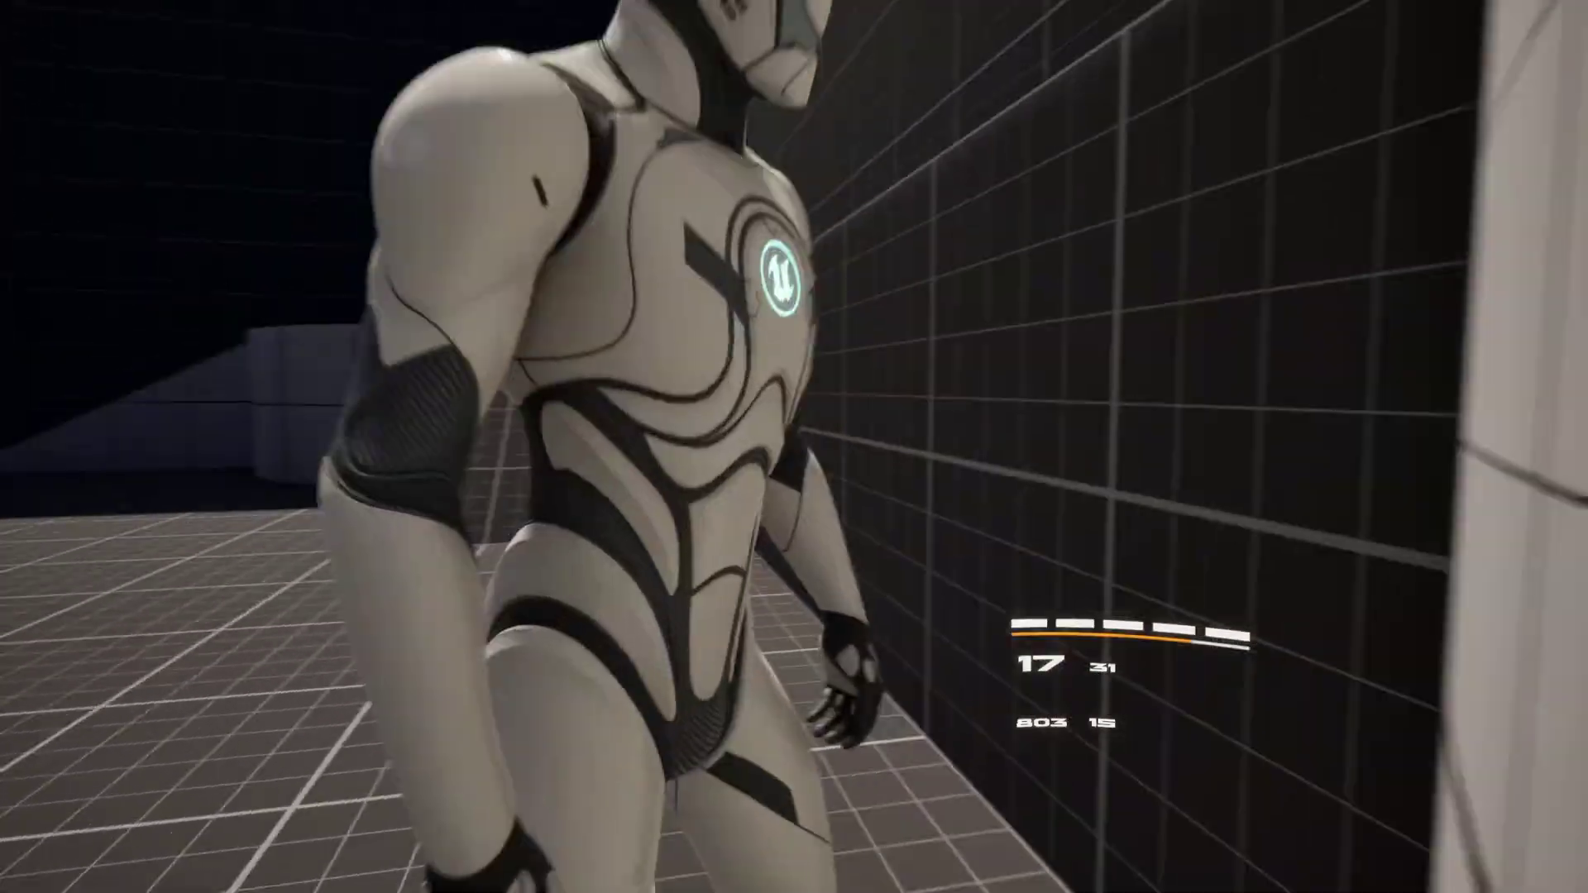
key("w")
key("Escape")
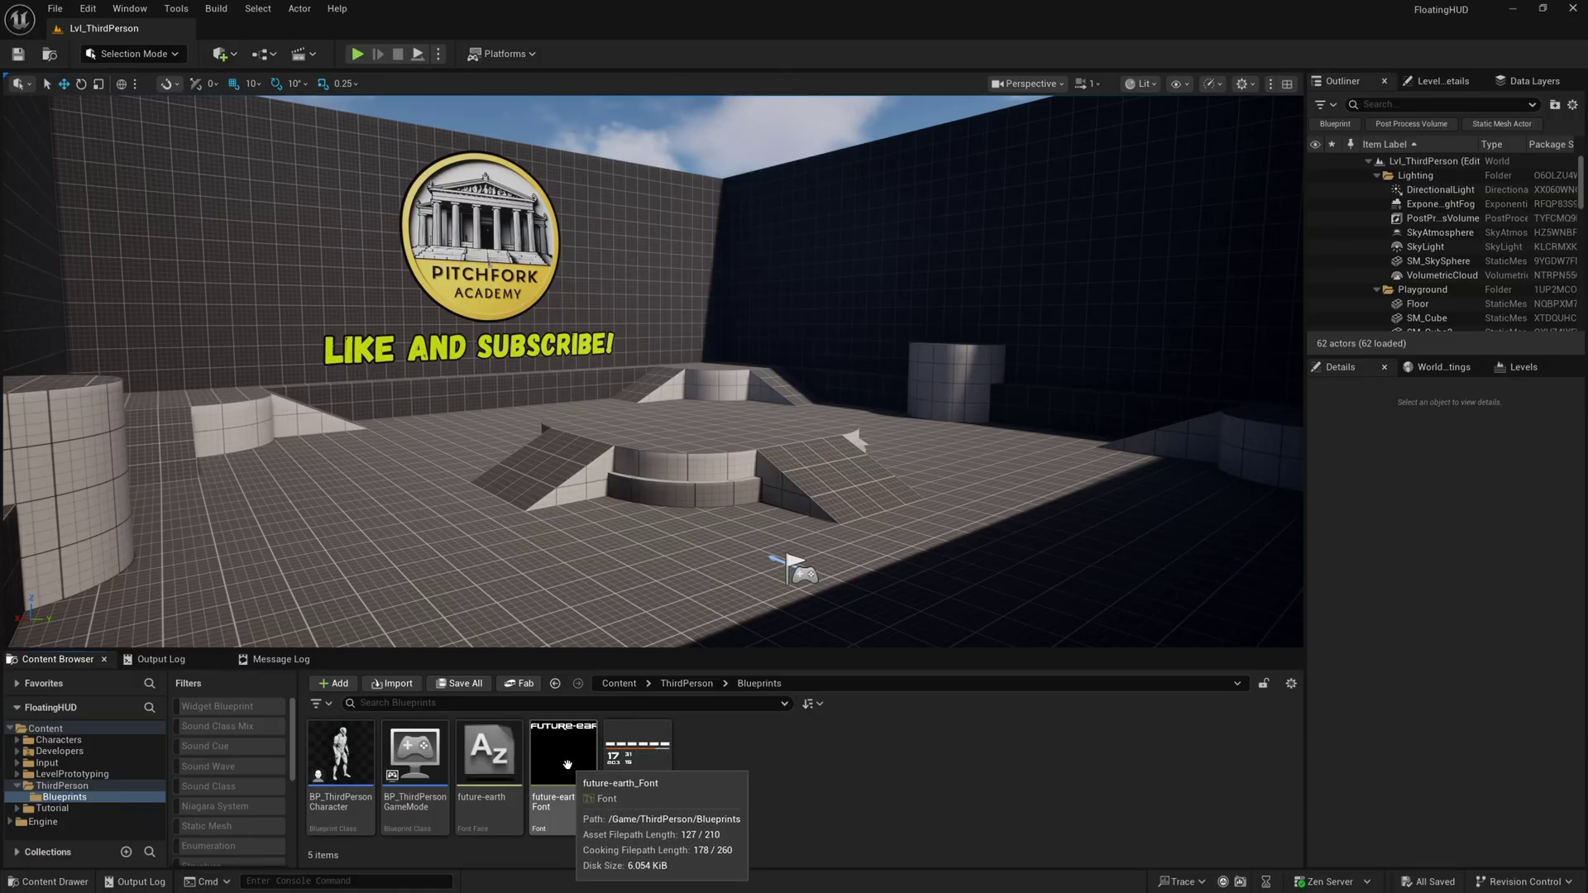
- Open the W_FP widget blueprint and examine its HUD layout up close
double_click(631, 759)
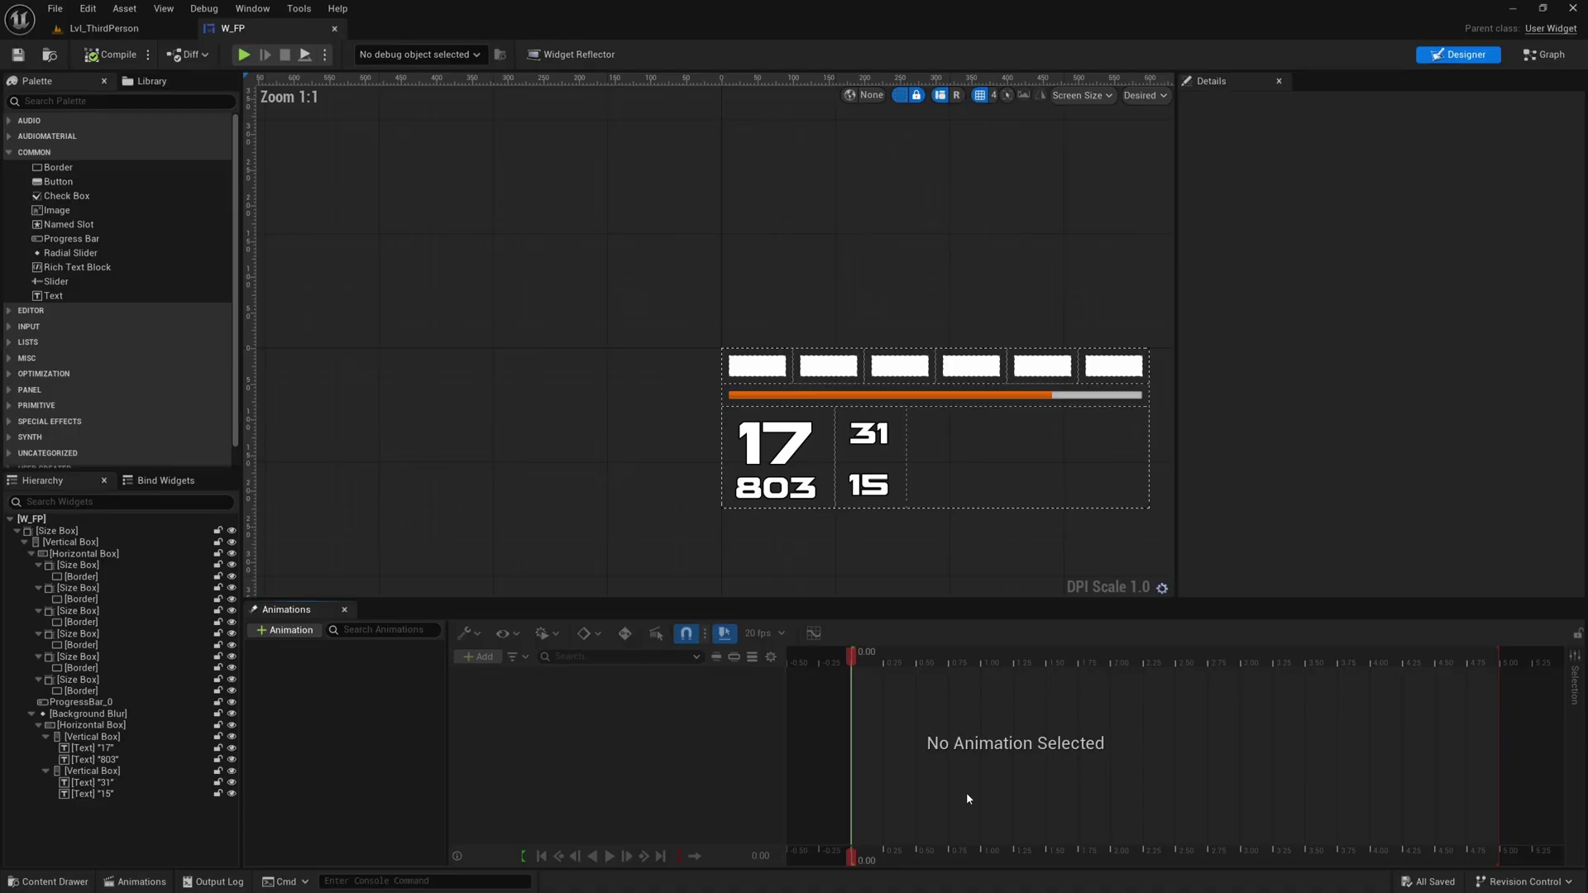
right_click_drag(891, 590, 809, 546)
scroll(717, 483, "up", 2)
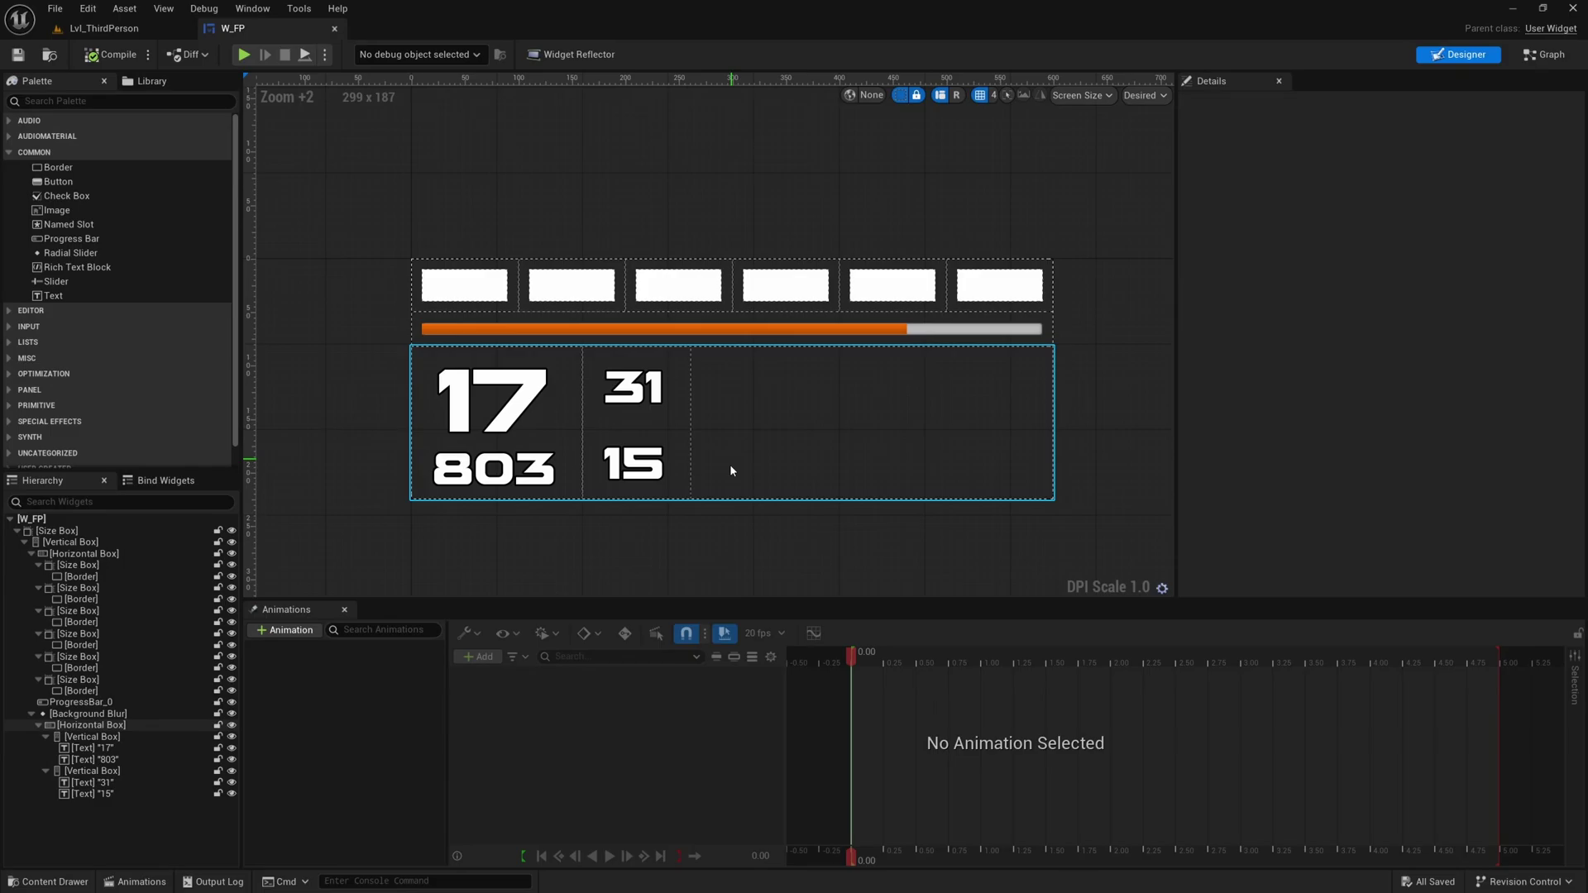
- Try a Blur Strength of about 4.17 on the HUD's Background Blur and set it back to 0
left_click(688, 495)
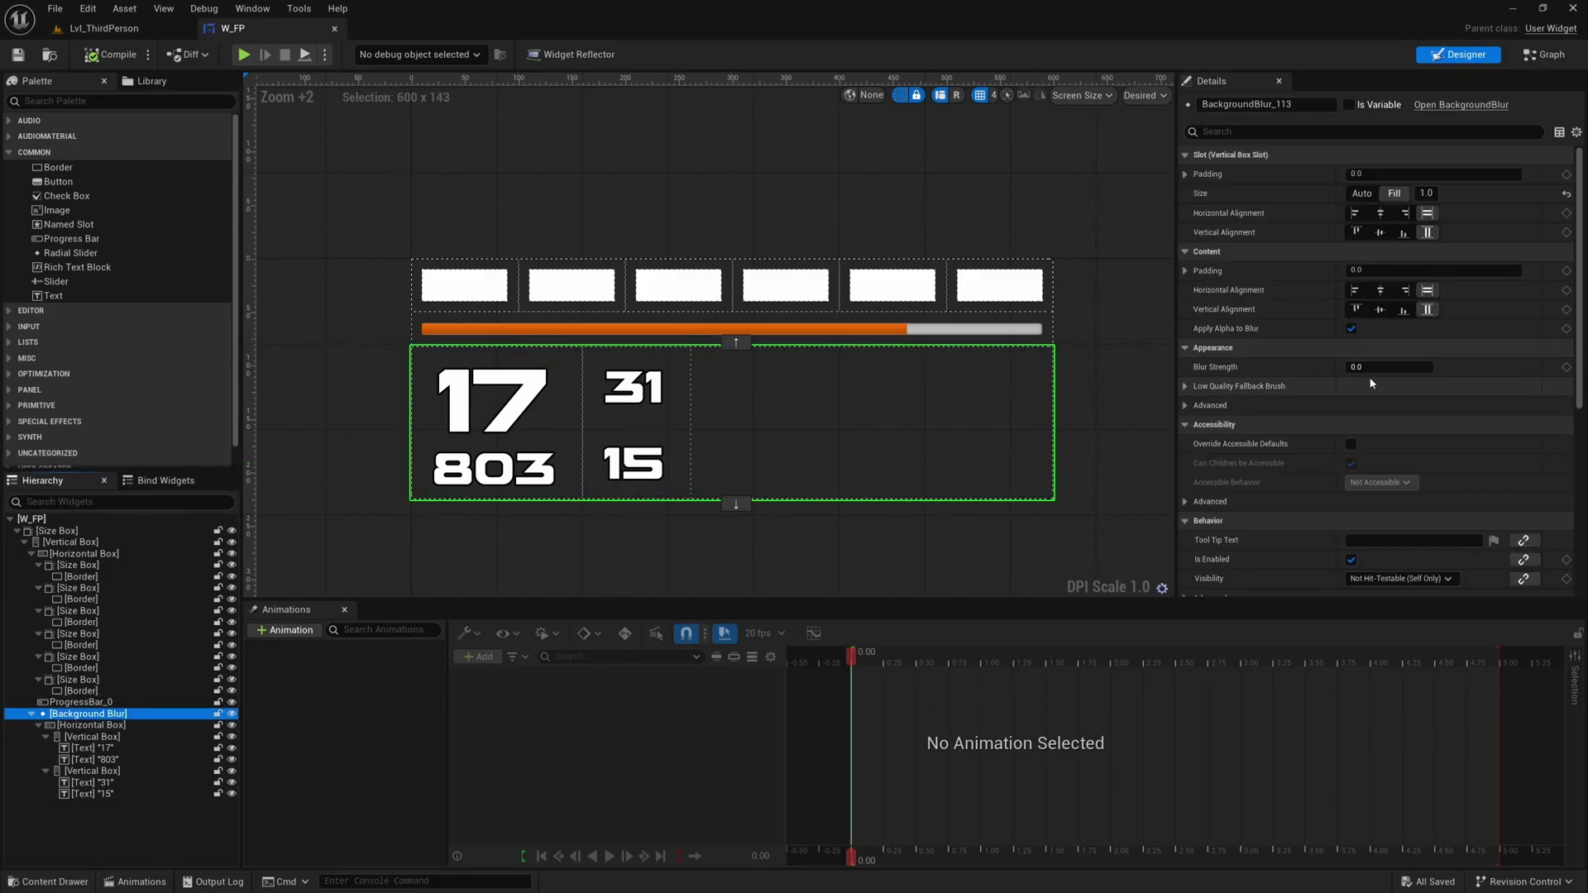
left_click_drag(1389, 366, 1418, 366)
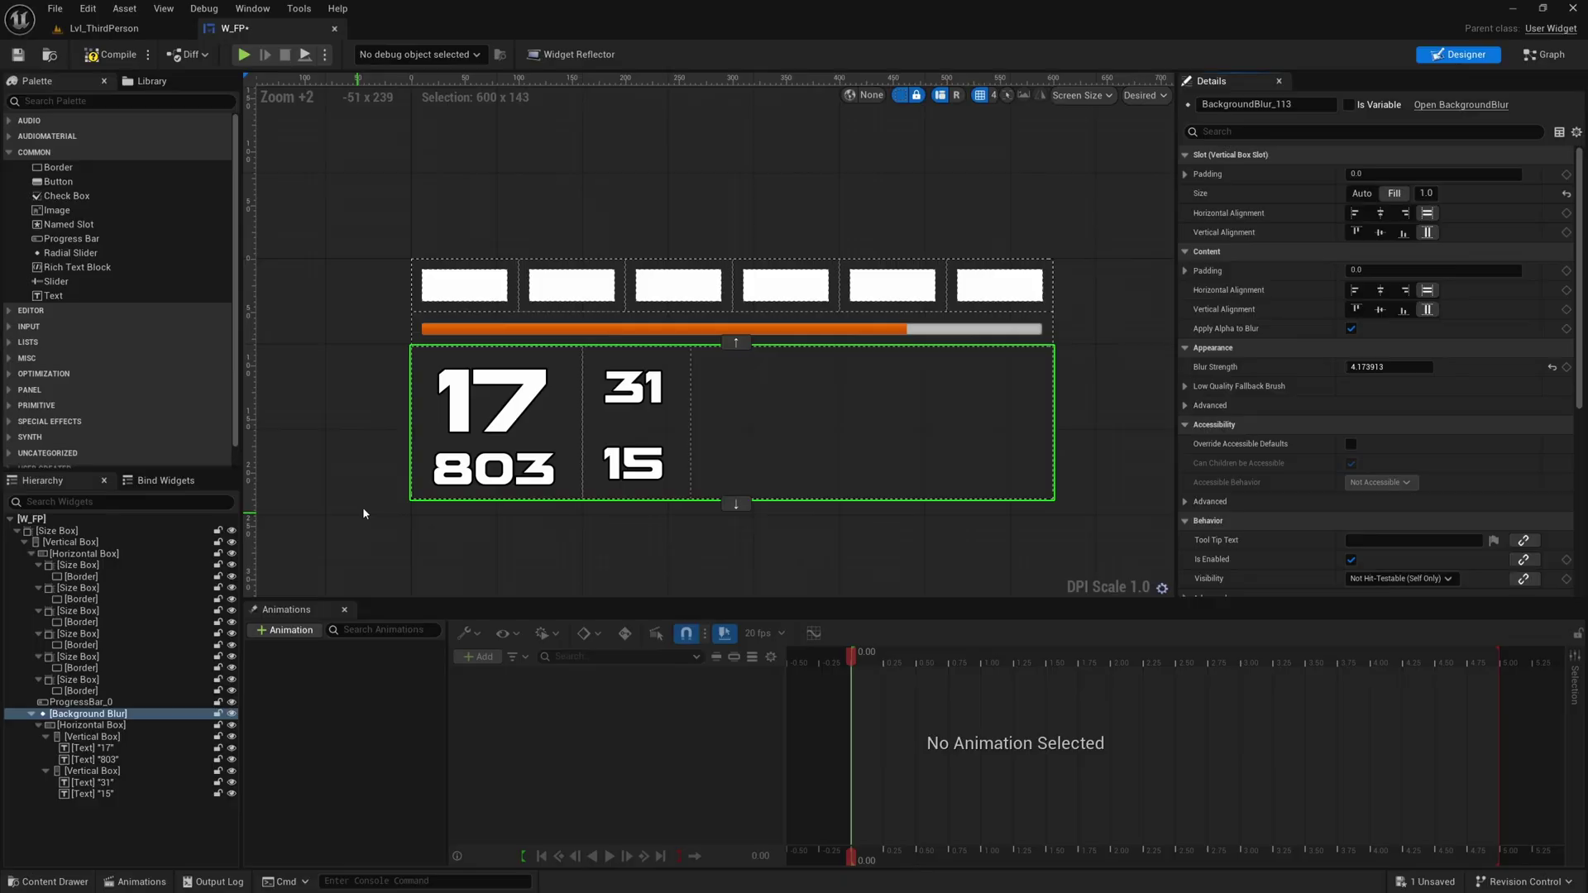
left_click(1398, 367)
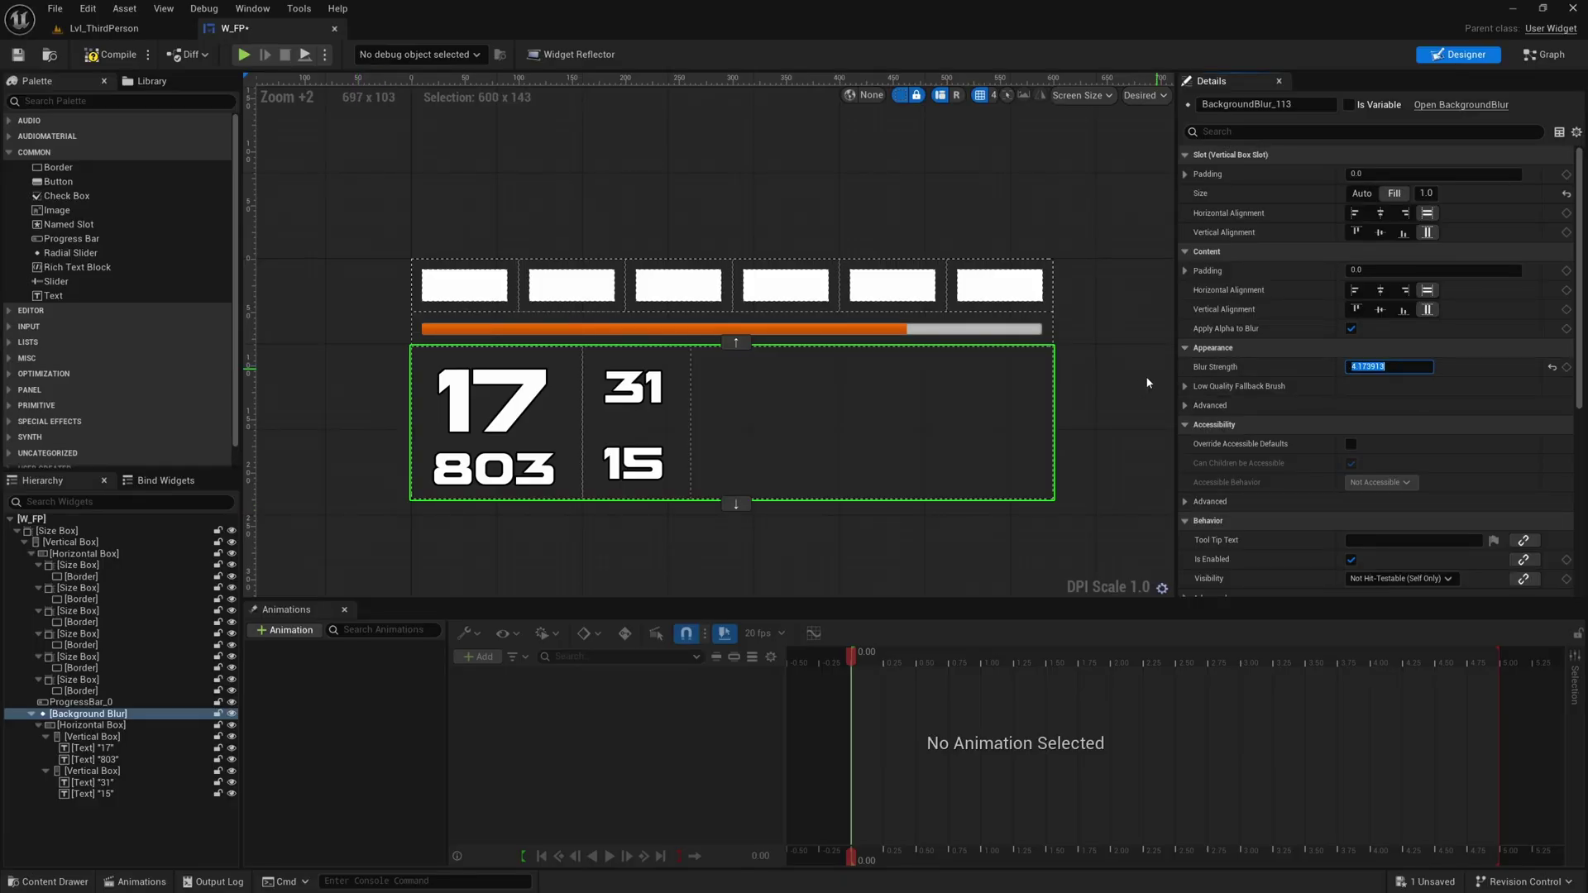
type("0")
left_click(1123, 409)
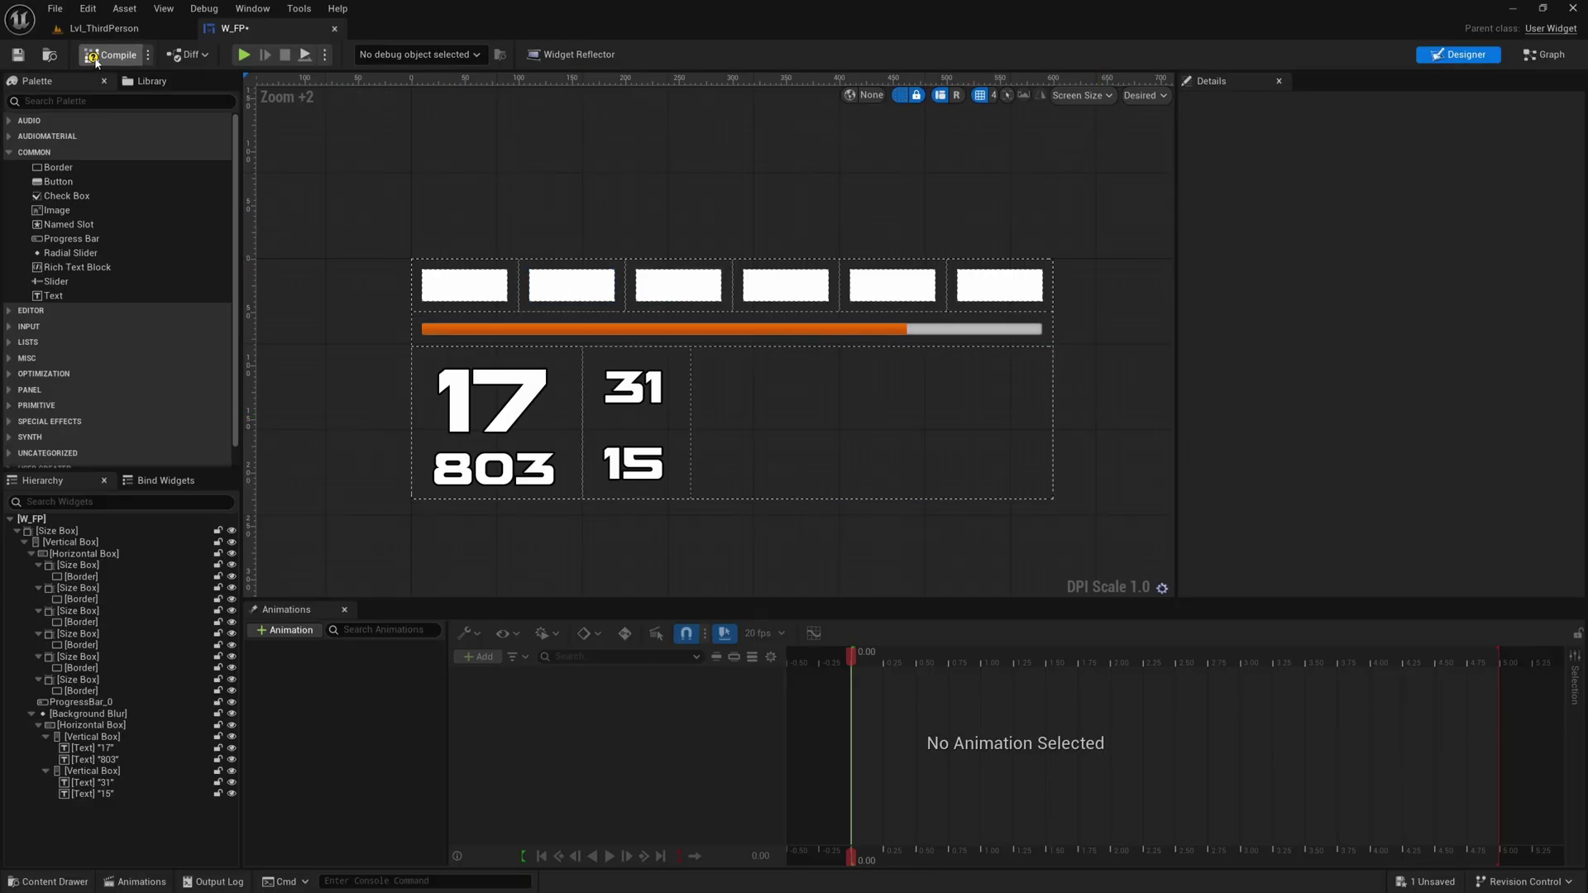
- Open the BP_ThirdPersonCharacter blueprint from the level's Blueprints folder and show its viewport
left_click(104, 28)
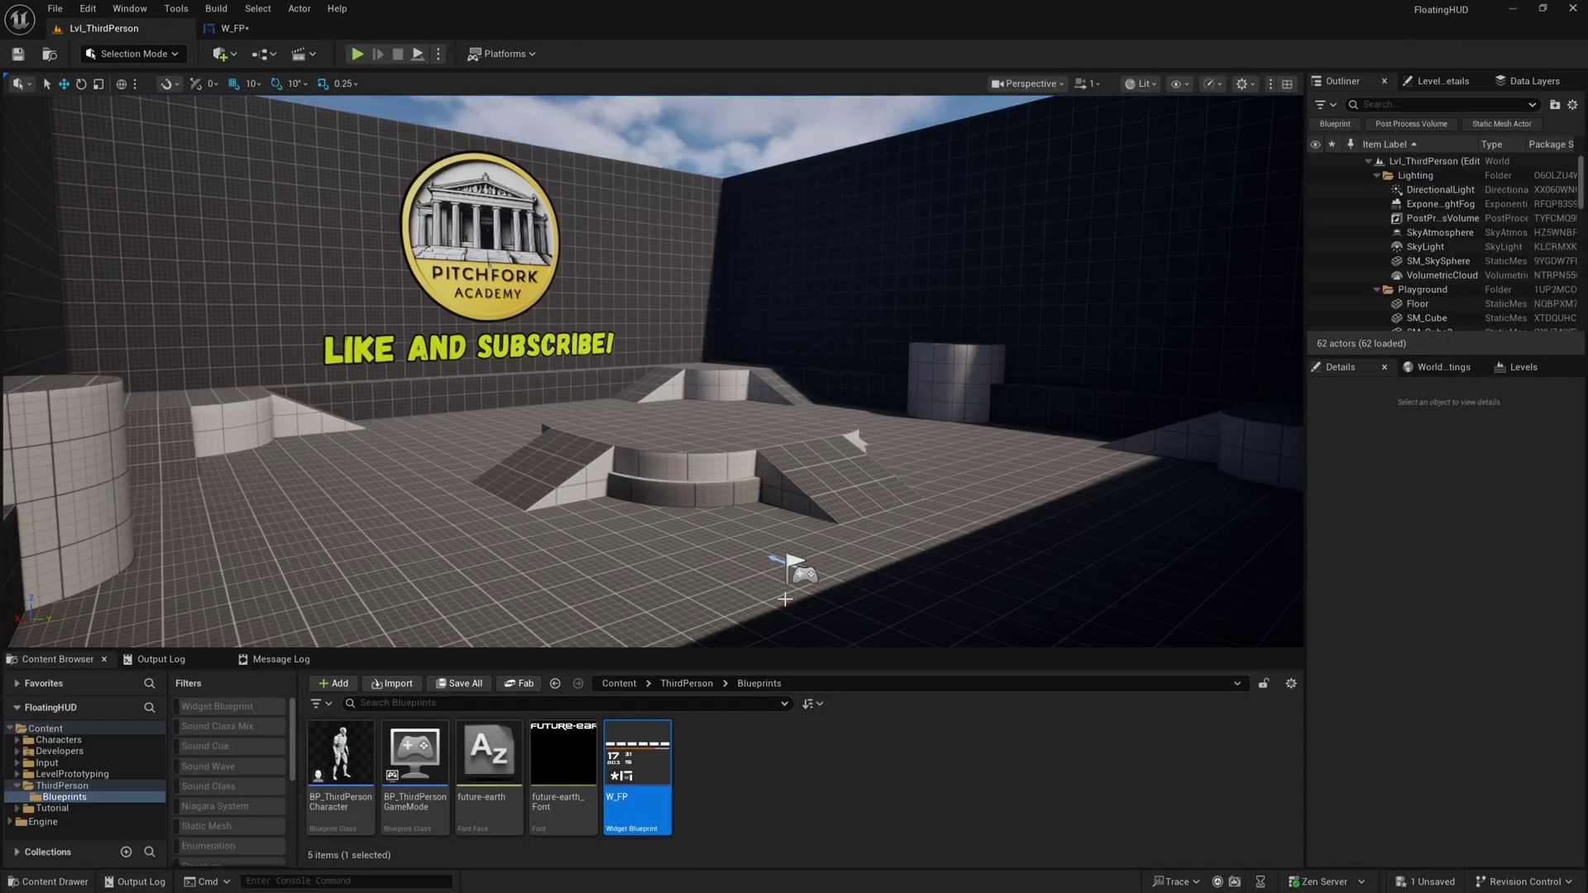
left_click(318, 768)
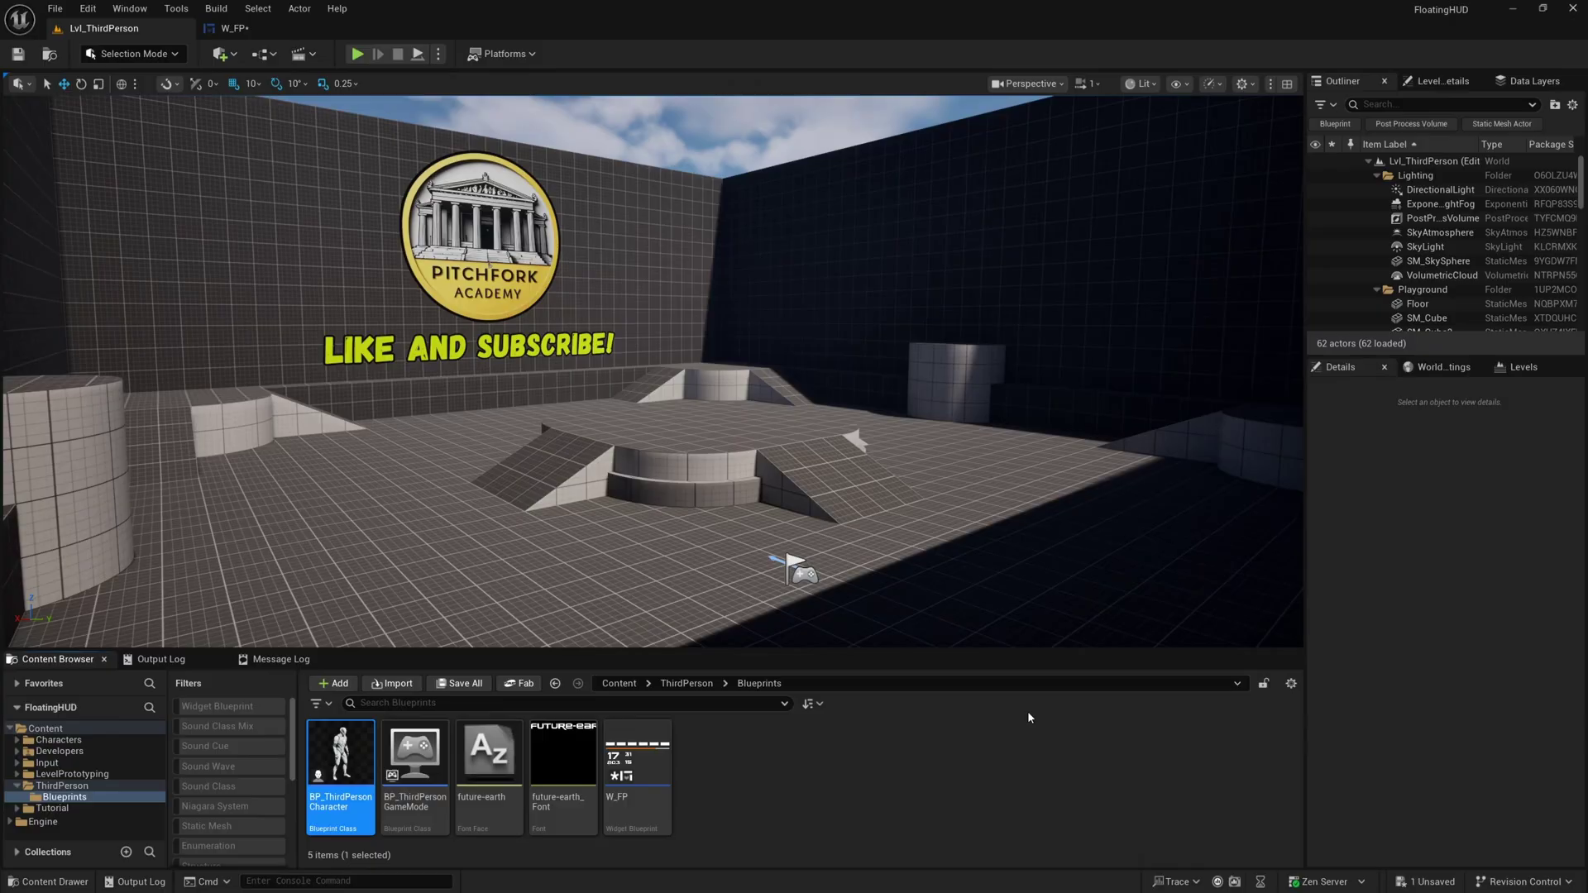
left_click(248, 81)
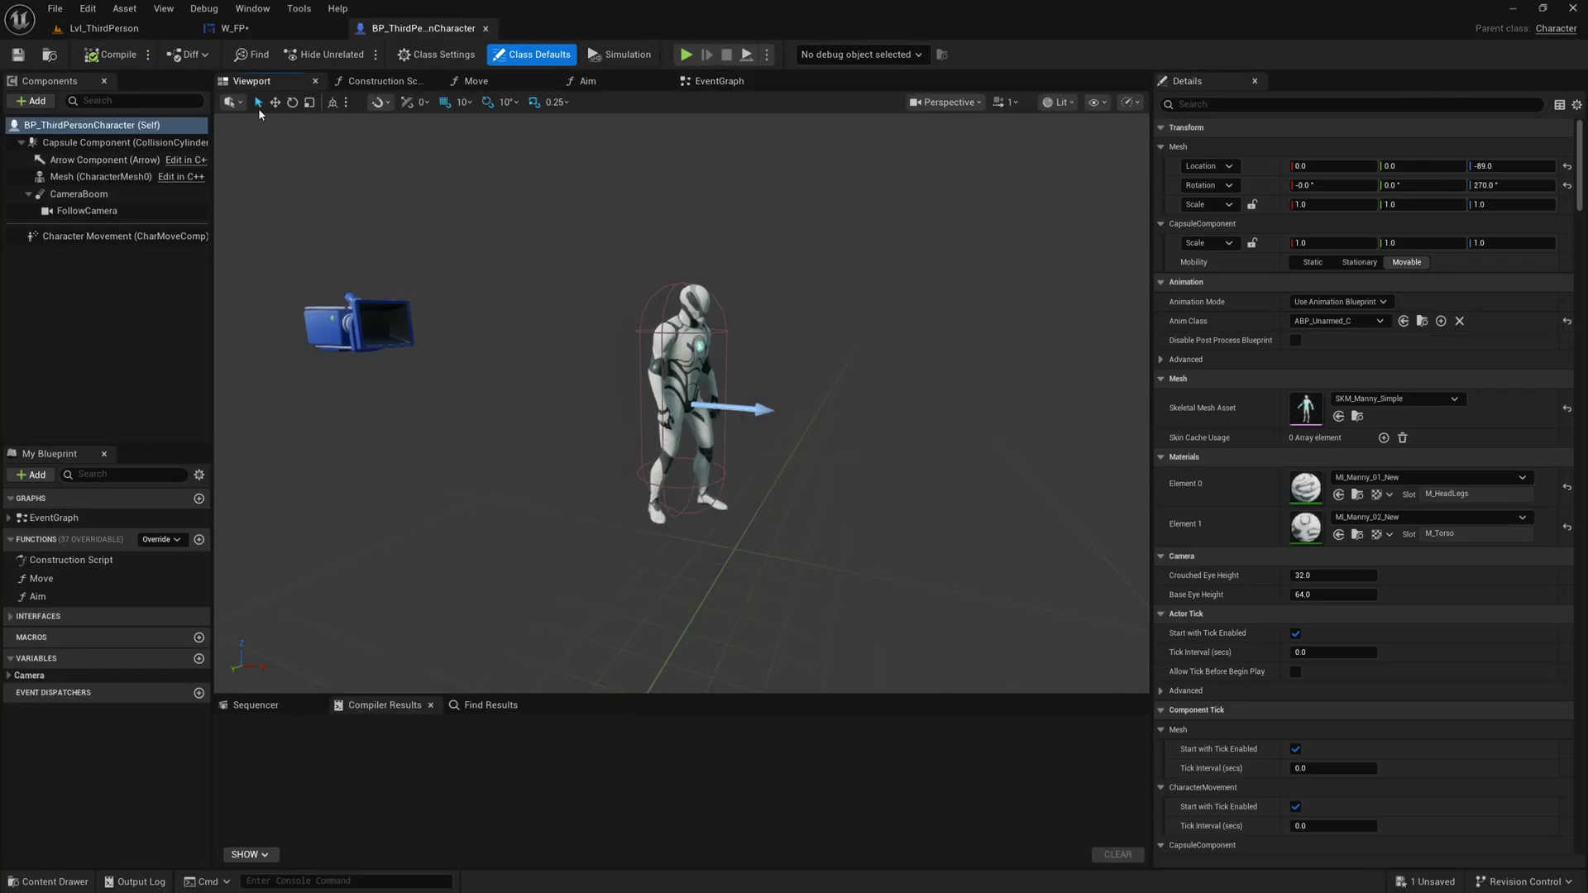
- Add a Widget component as a child of the character's CameraBoom
right_click_drag(681, 402, 926, 463)
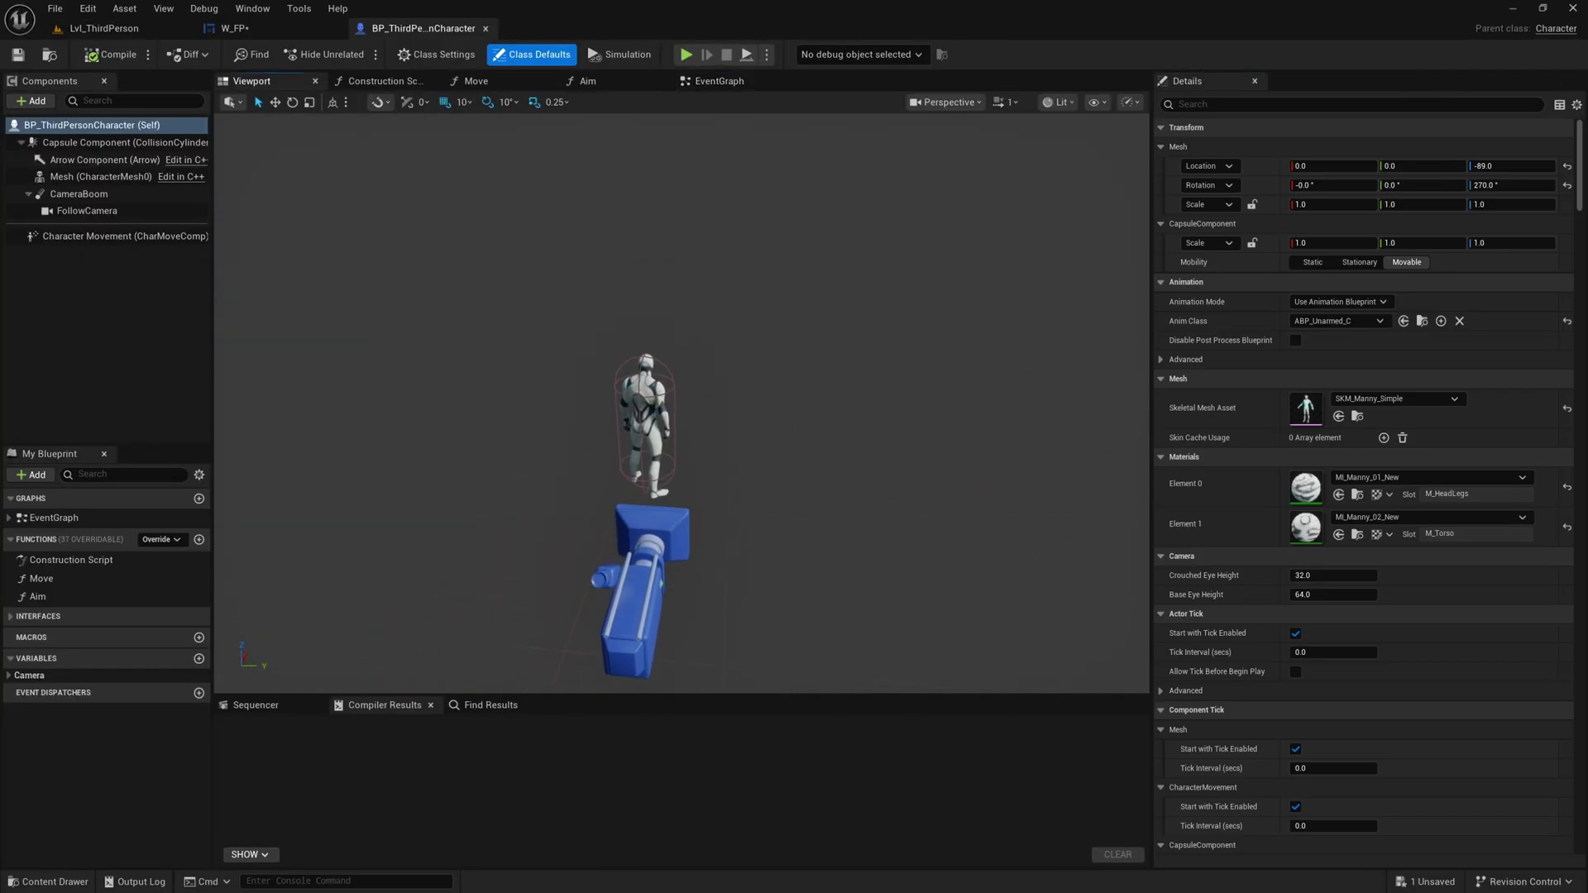
scroll(709, 374, "down", 2)
key("a")
mouse_move(709, 374)
right_mouse_down()
mouse_move(709, 389)
mouse_move(709, 374)
right_mouse_up()
key("w")
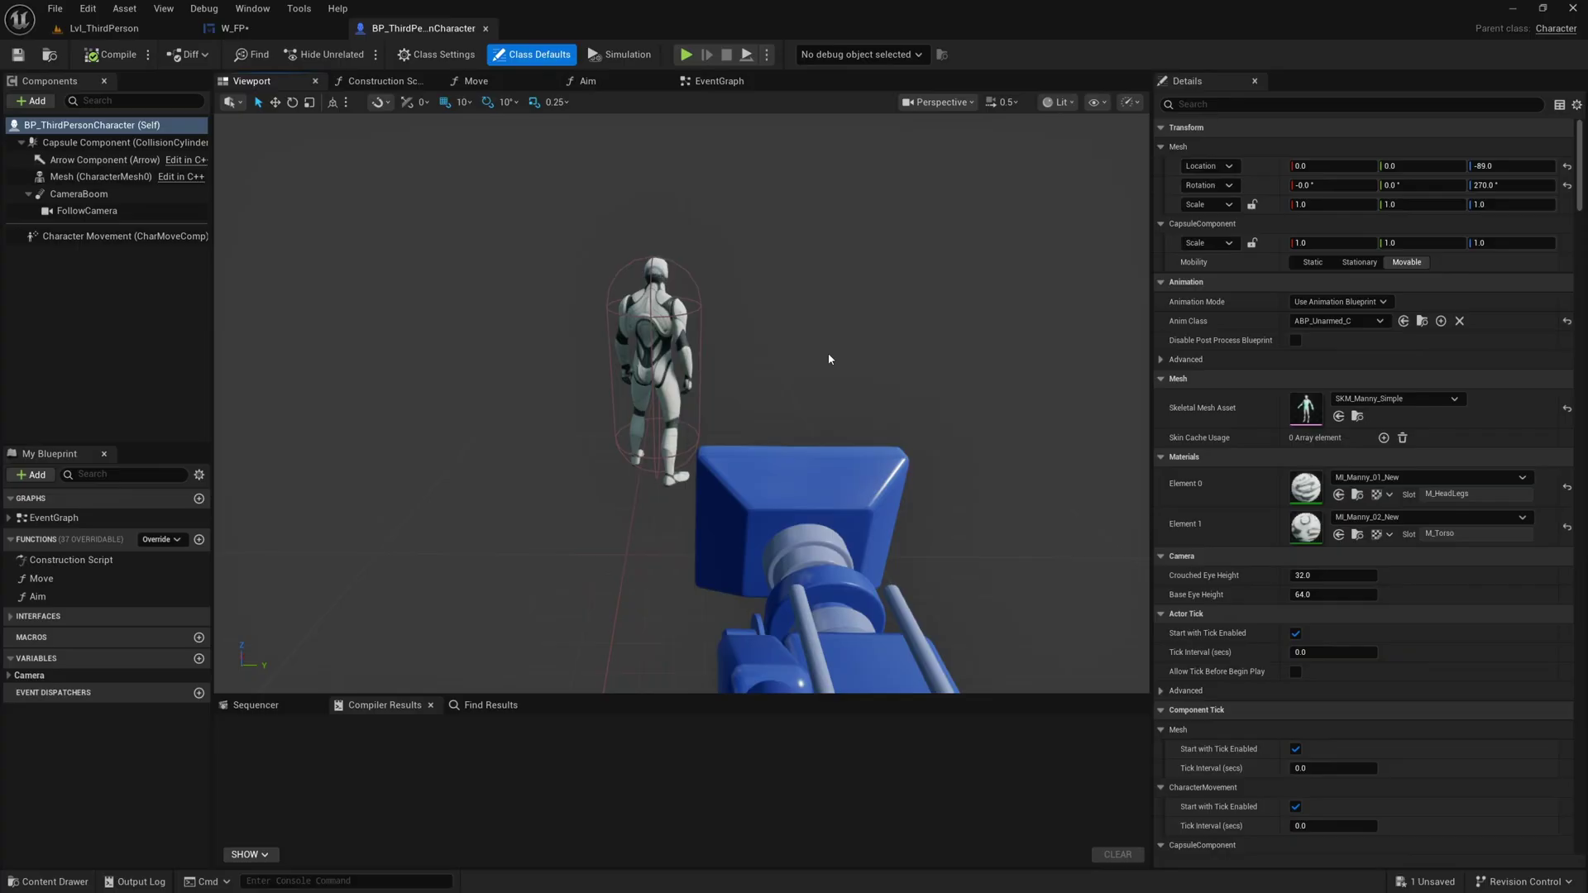
left_click(77, 195)
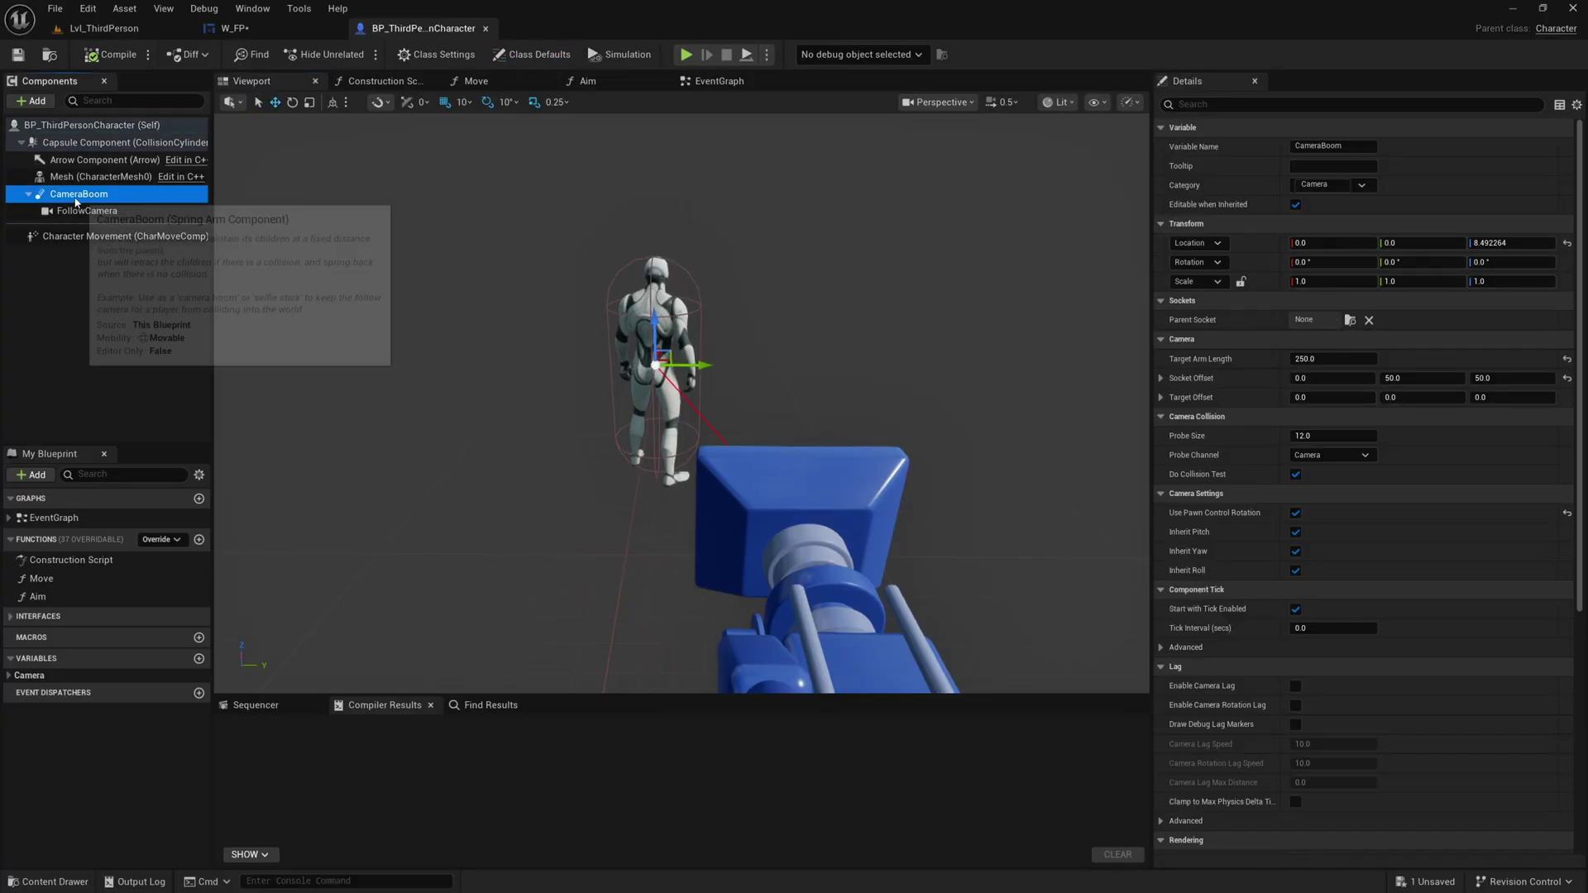
left_click(40, 102)
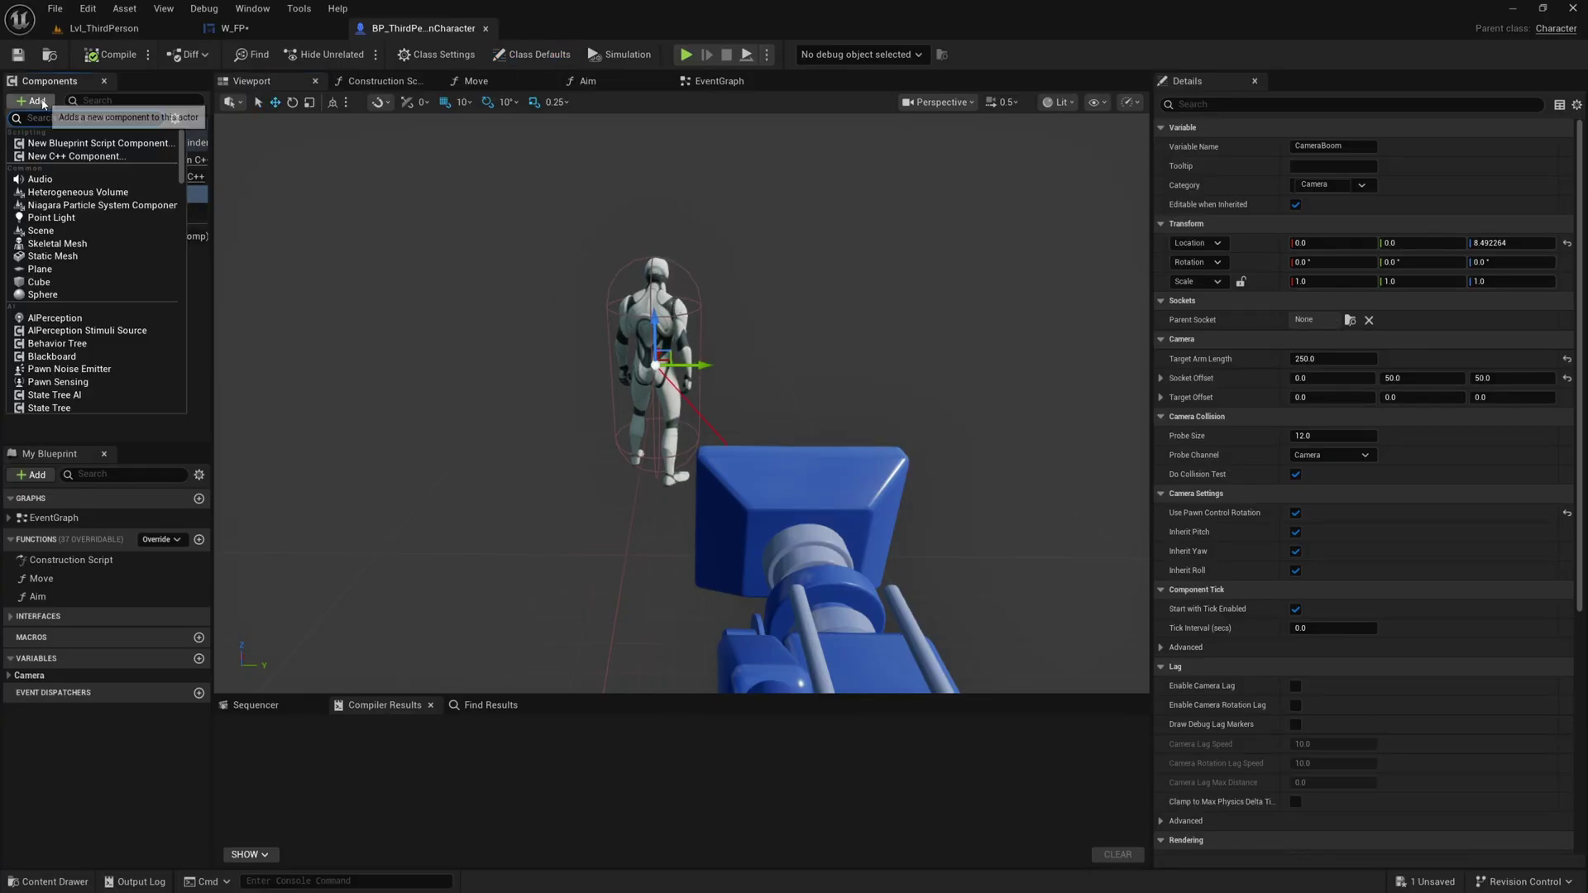
type("widget")
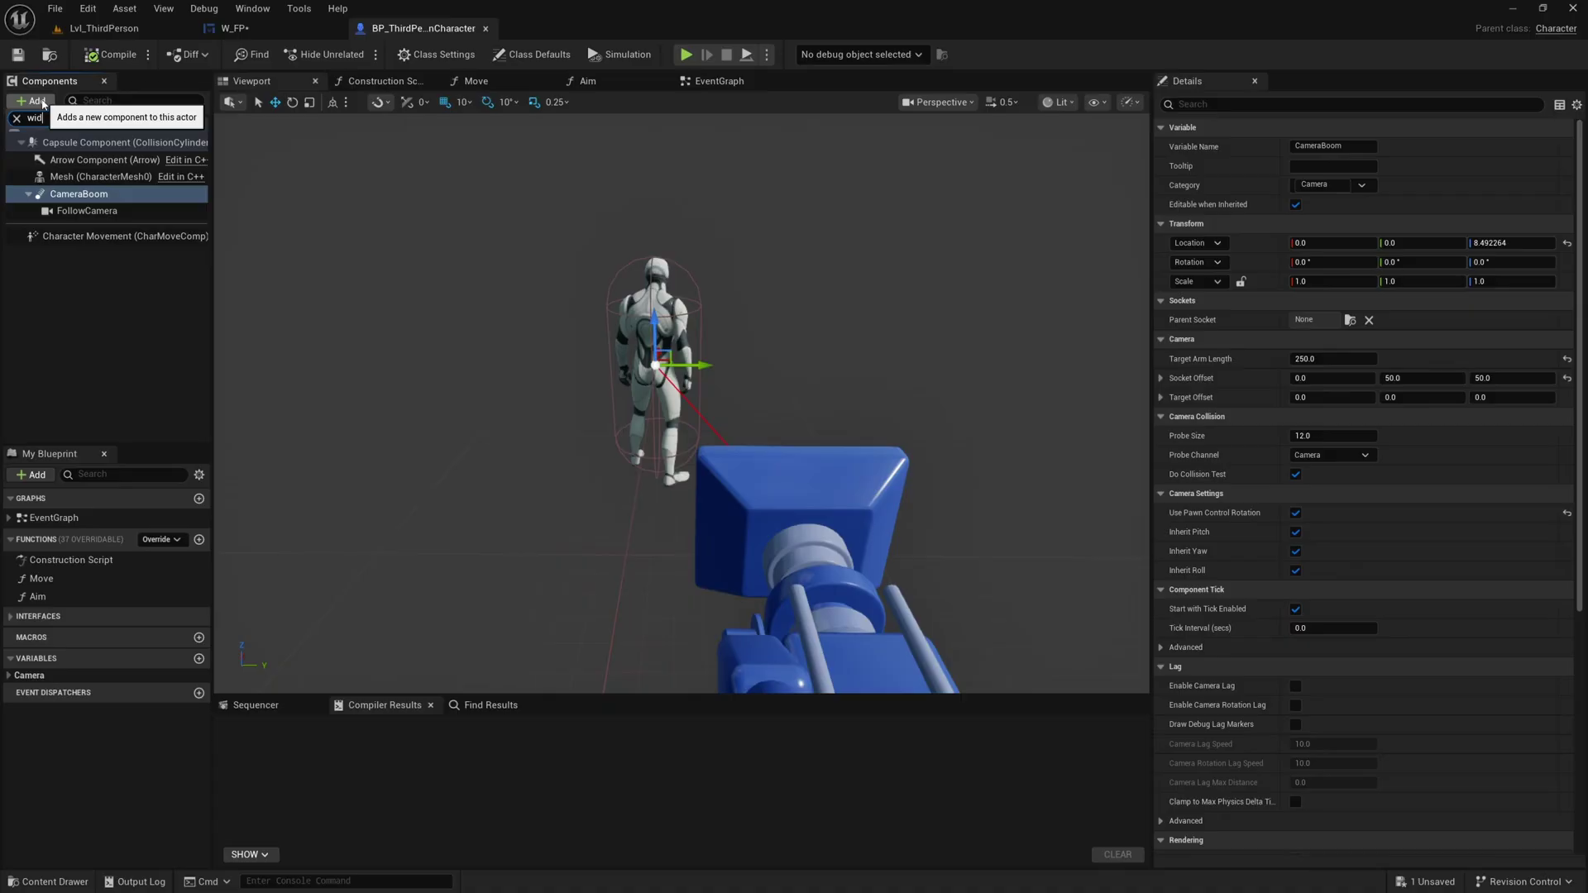
left_click(76, 142)
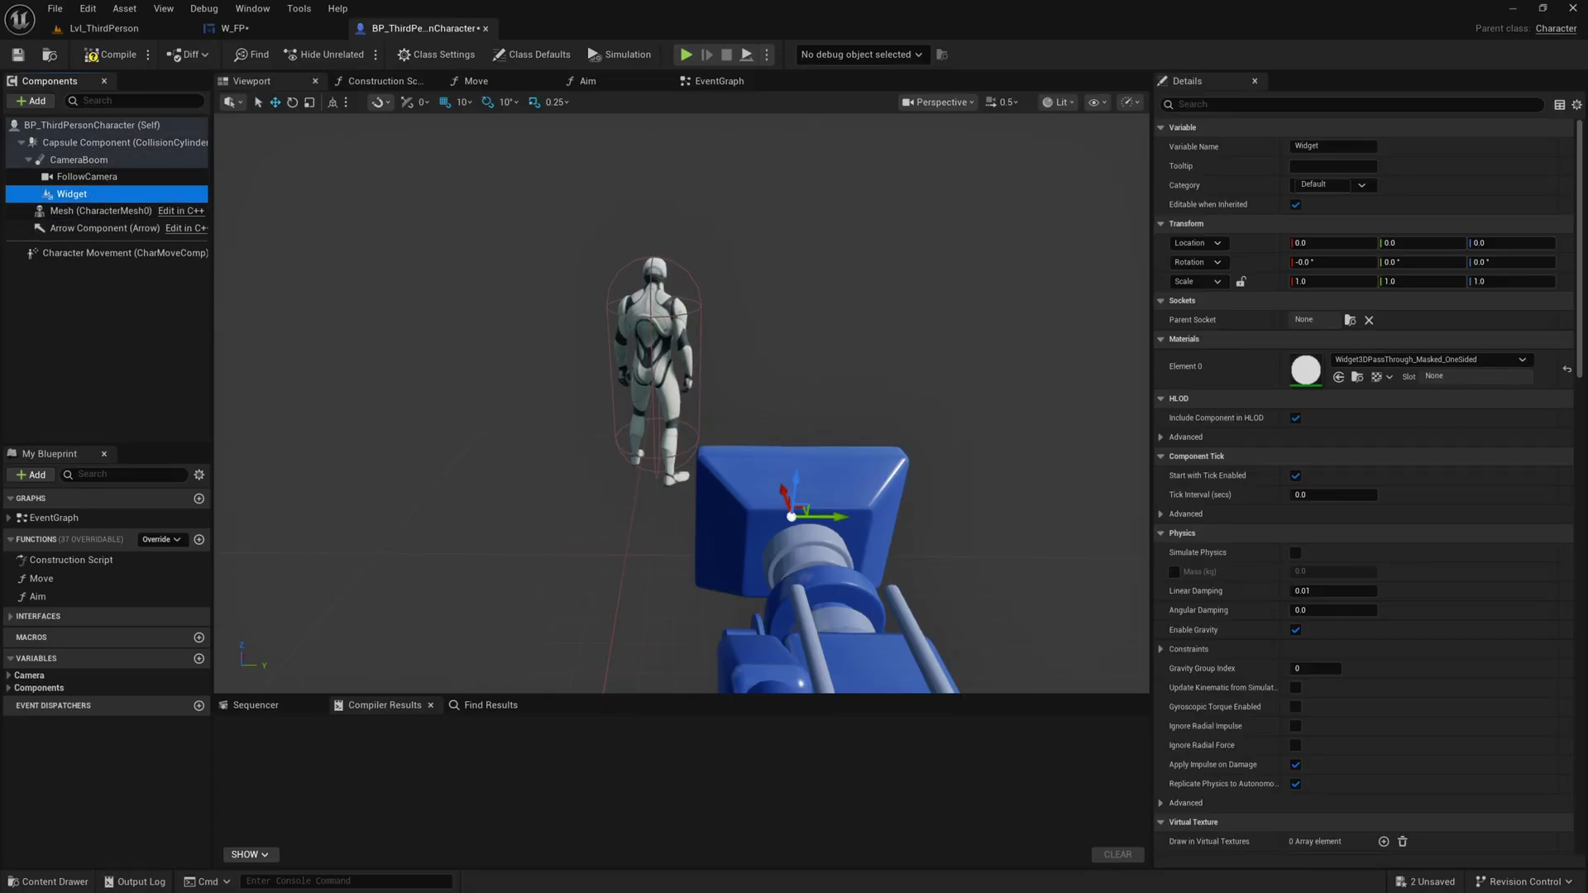
- Set the new Widget component's Widget Class to W_FP
scroll(1365, 488, "down", 5)
scroll(1258, 519, "down", 5)
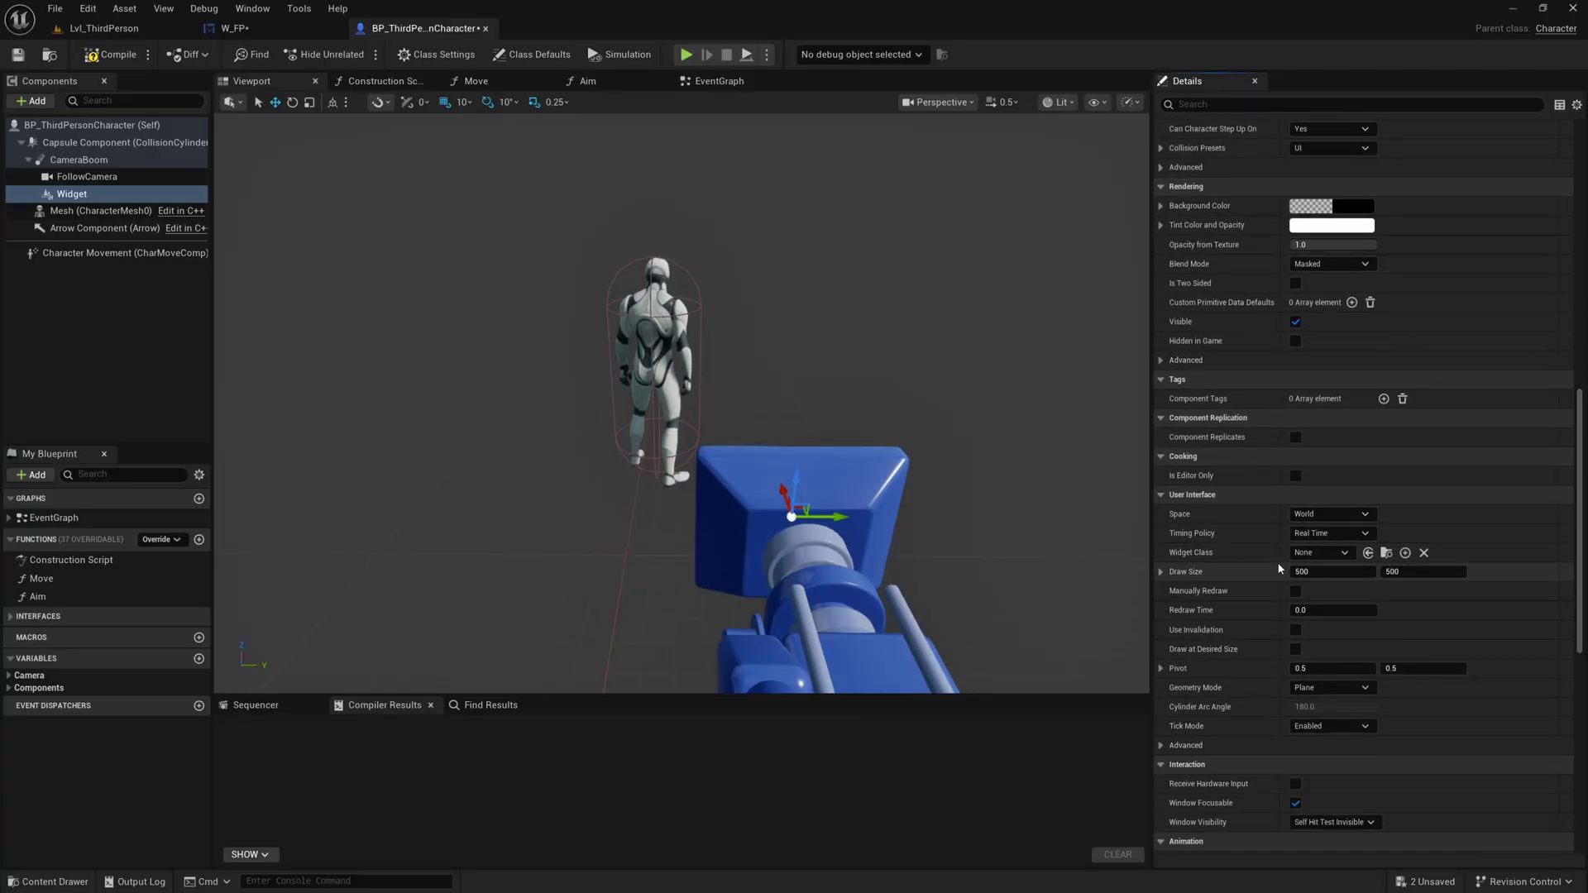
left_click(1320, 553)
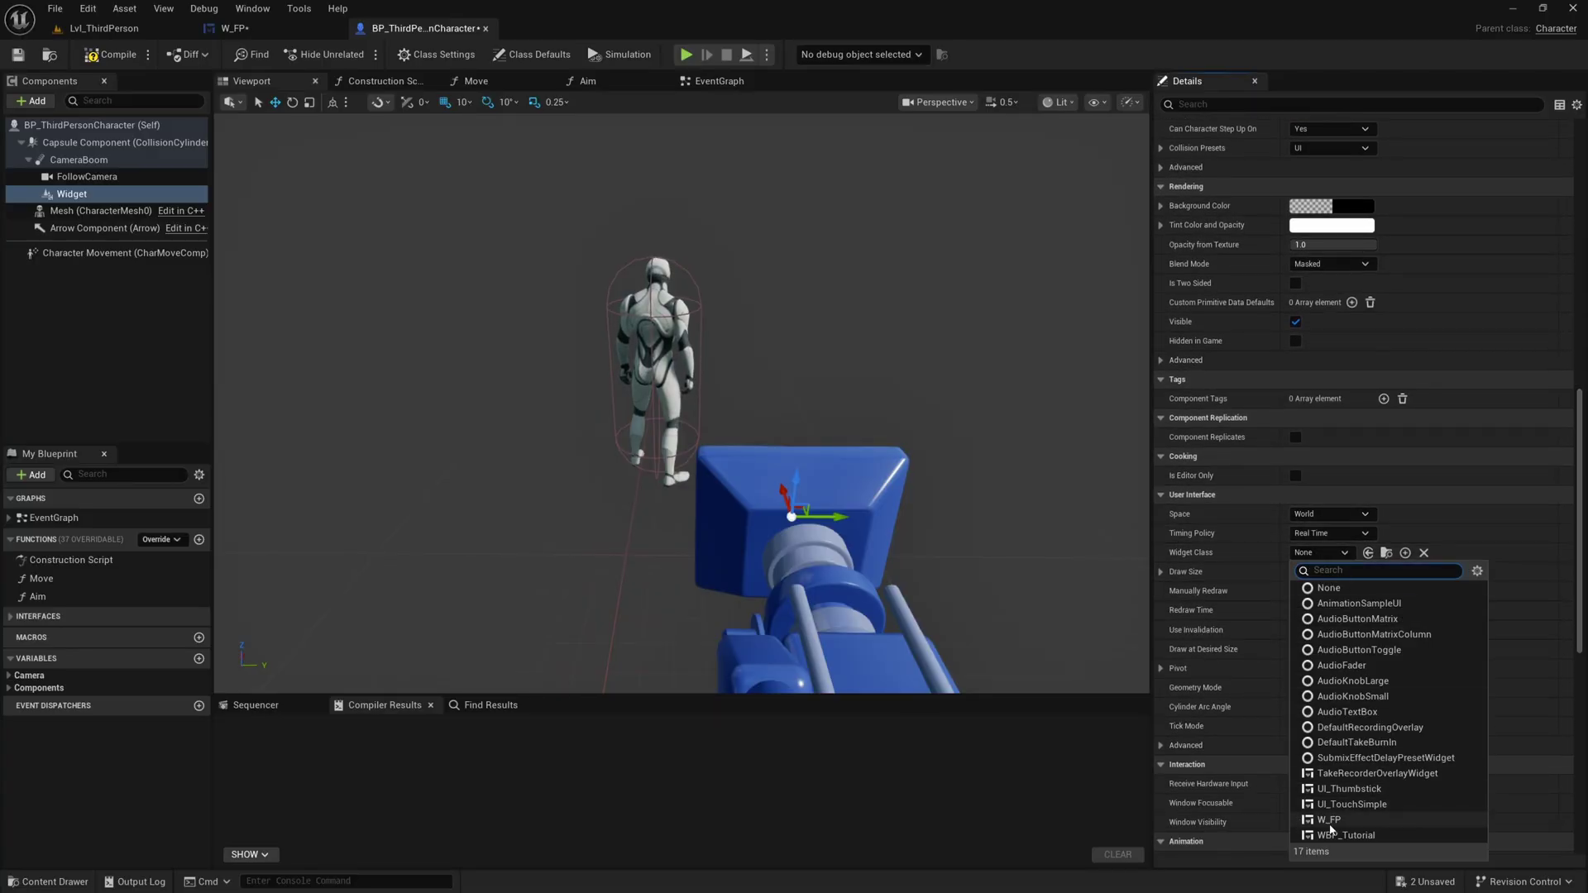
left_click(1329, 820)
- Rotate the Widget component to face the follow camera and move it out beside the character
right_click_drag(967, 496, 1033, 451)
left_click_drag(968, 496, 1133, 496, "alt")
mouse_move(875, 496)
right_mouse_down()
mouse_move(761, 562)
mouse_move(875, 497)
right_mouse_up()
left_click_drag(783, 389, 538, 402)
key("e")
right_click_drag(538, 402, 786, 393)
key("w")
left_click_drag(786, 394, 1022, 372)
right_click_drag(932, 521, 1009, 480)
- Scale the Widget component down uniformly and reposition it close beside the character
key("r")
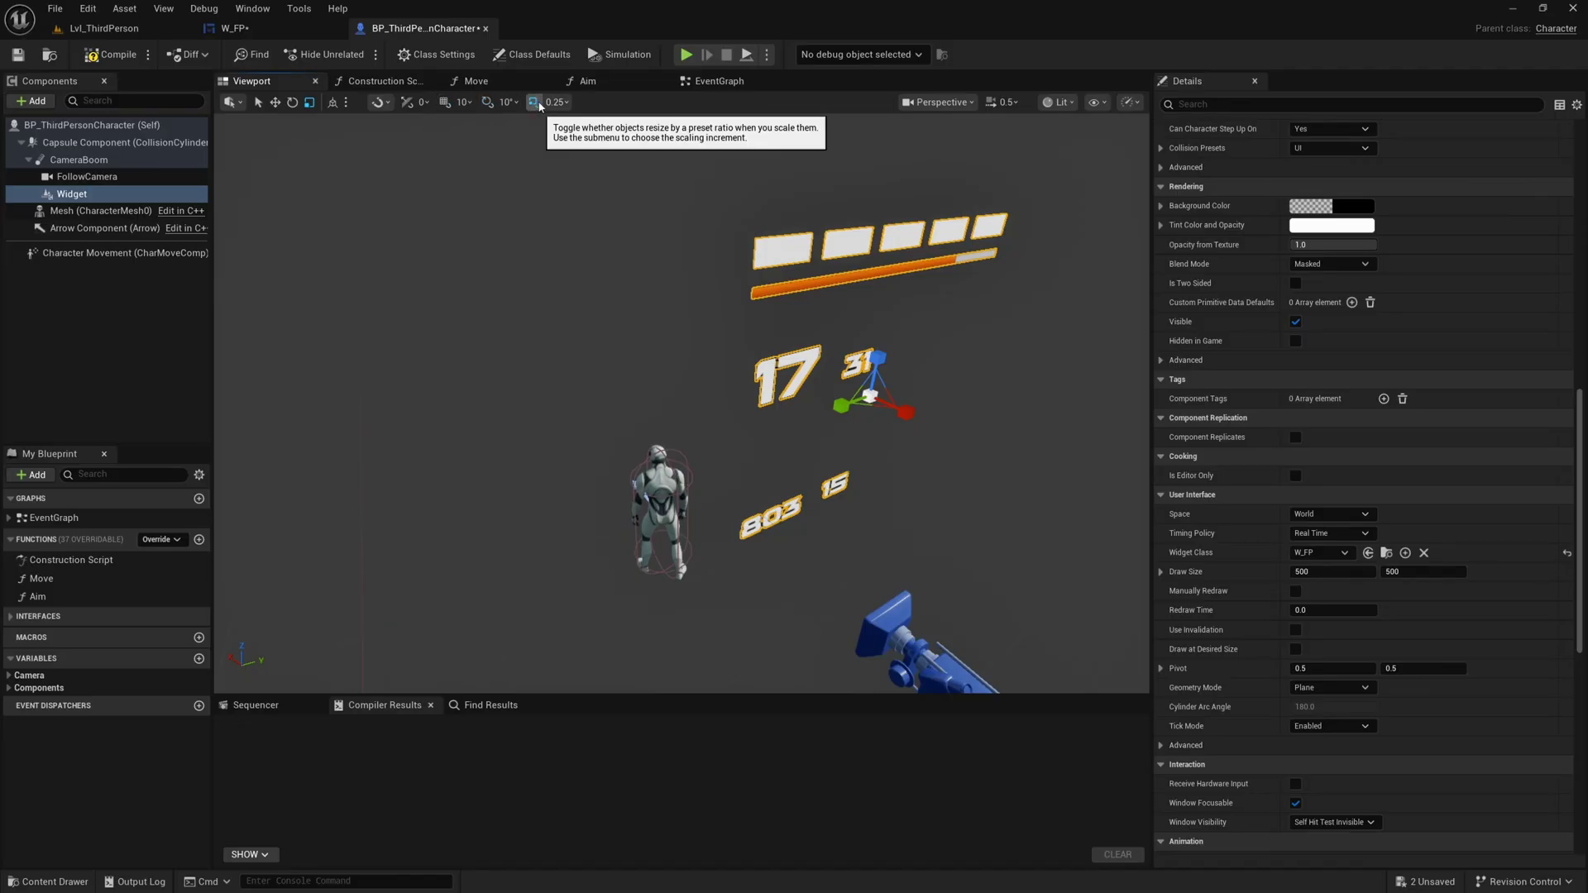
left_click_drag(870, 397, 803, 434)
mouse_move(802, 433)
right_mouse_down()
mouse_move(661, 422)
mouse_move(789, 422)
right_mouse_up()
key("w")
left_click_drag(886, 442, 748, 493)
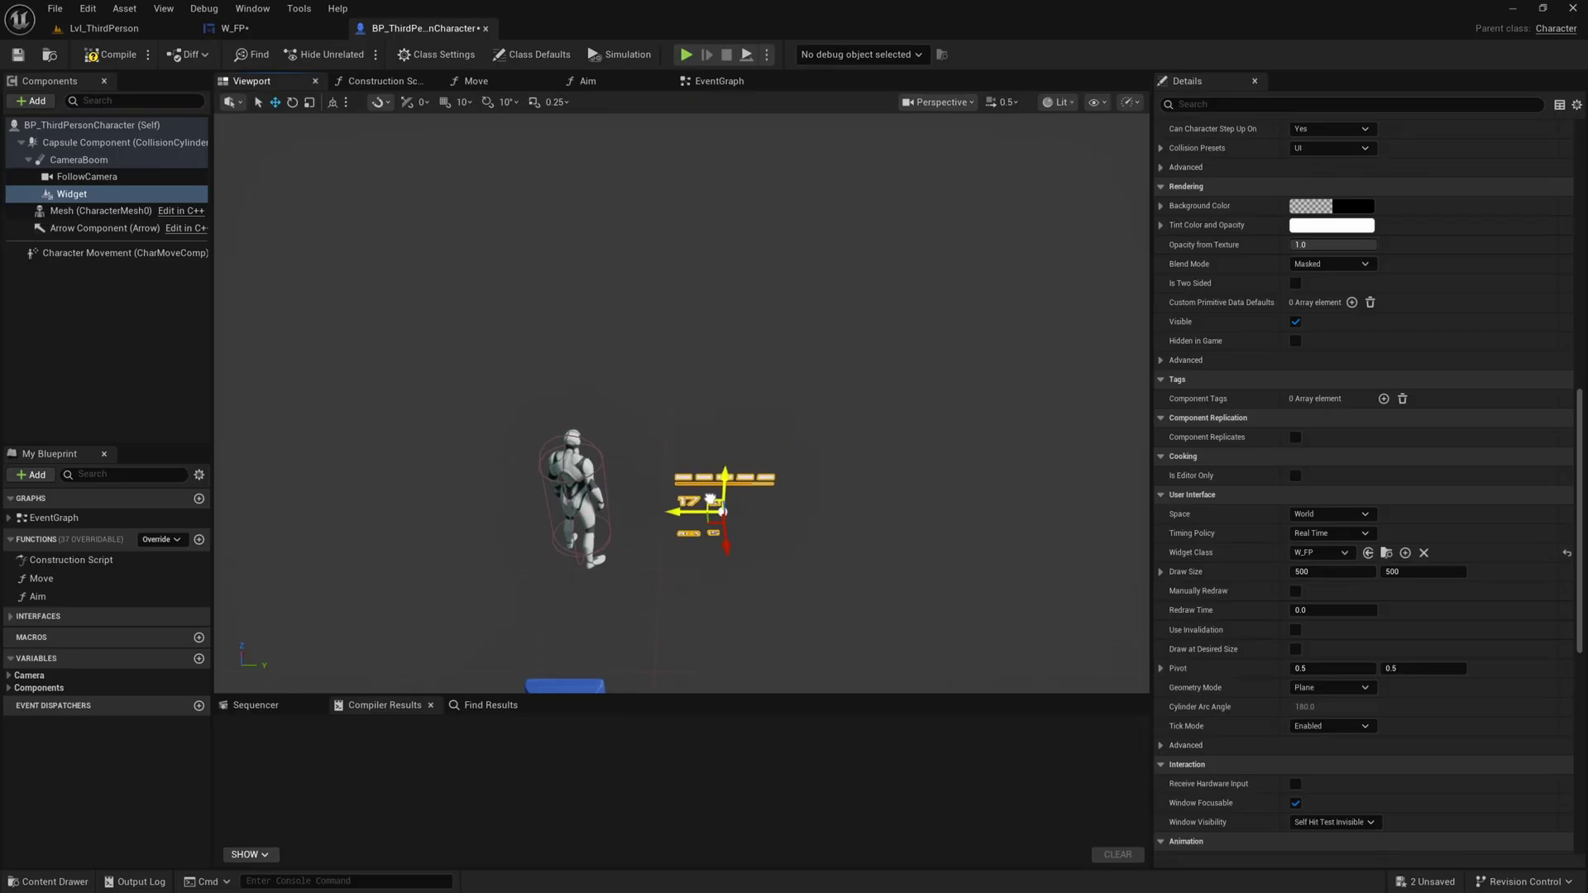
- Curve the widget by setting its Geometry Mode to Cylinder and its Cylinder Arc Angle to 50
mouse_move(723, 526)
right_mouse_down()
mouse_move(745, 496)
mouse_move(678, 496)
mouse_move(722, 526)
right_mouse_up()
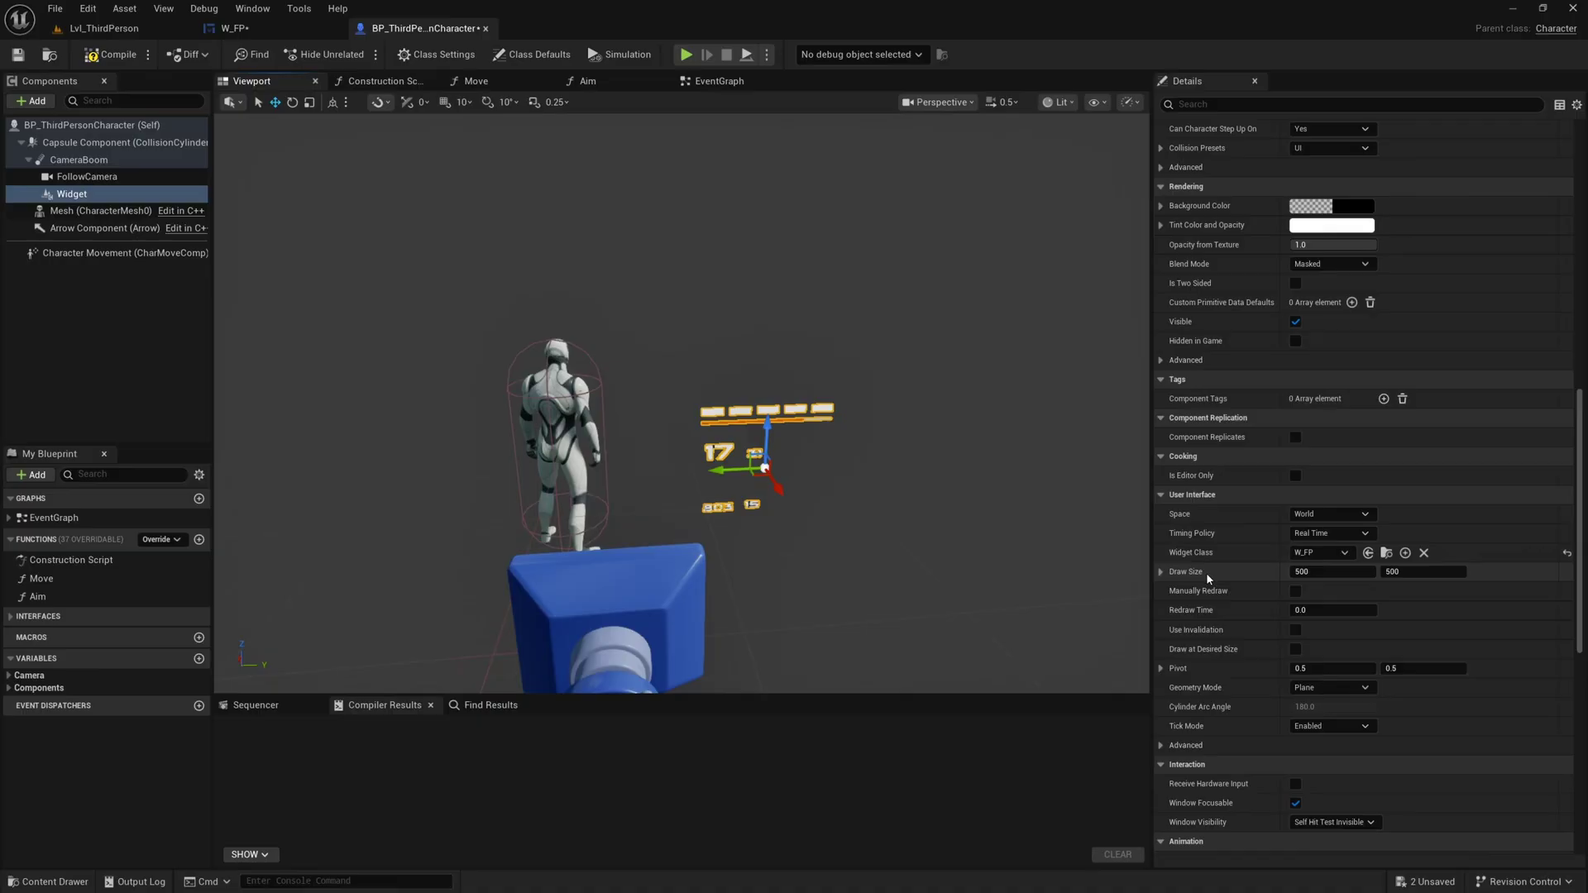
left_click(1320, 692)
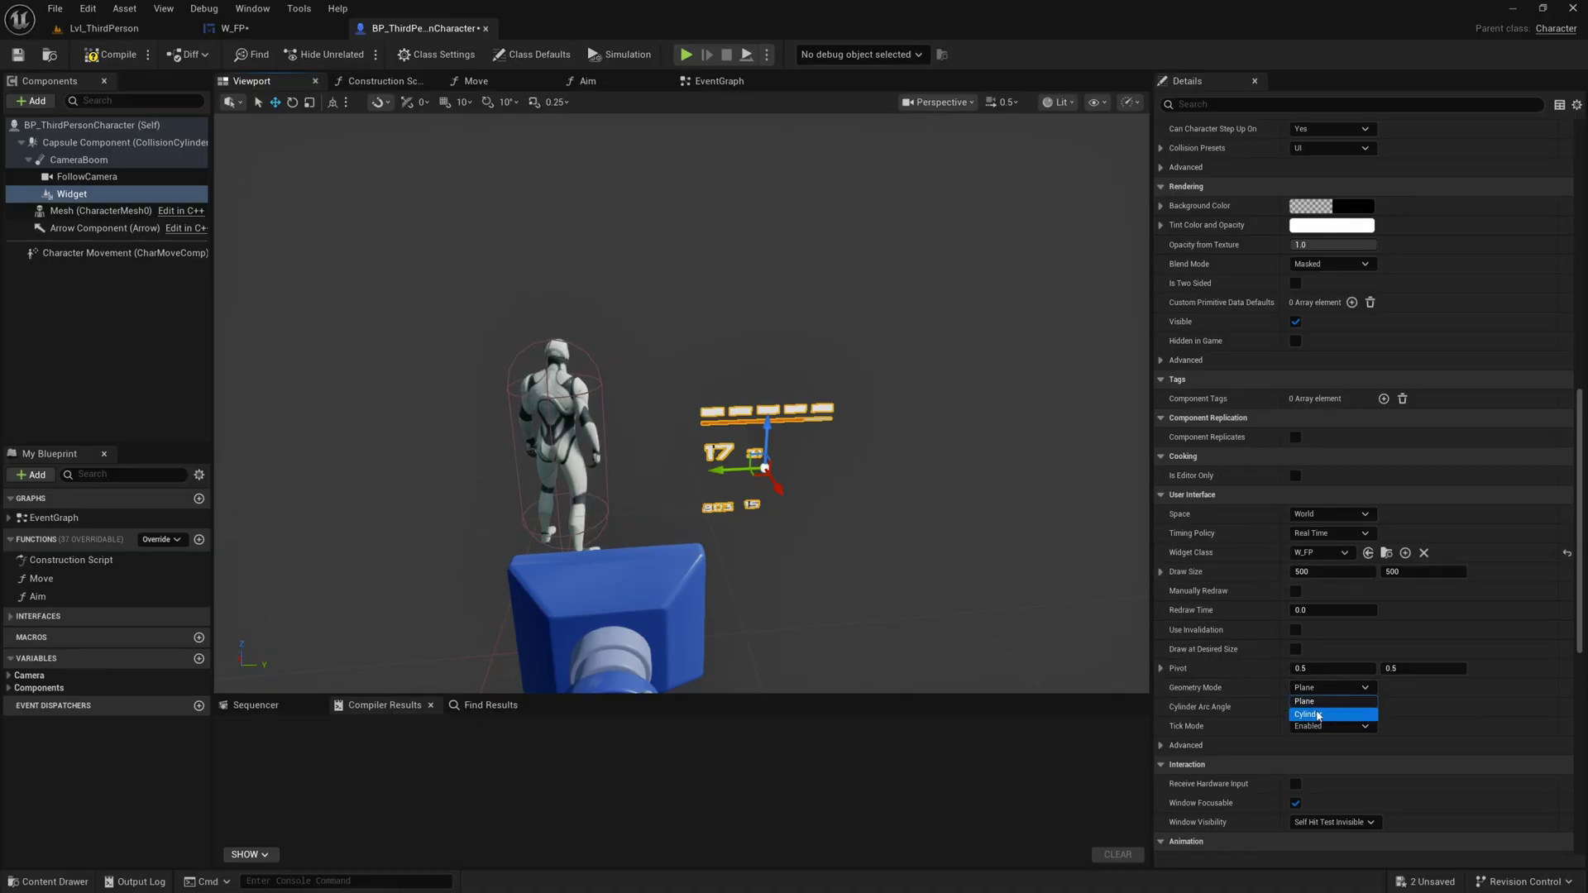
left_click(1319, 717)
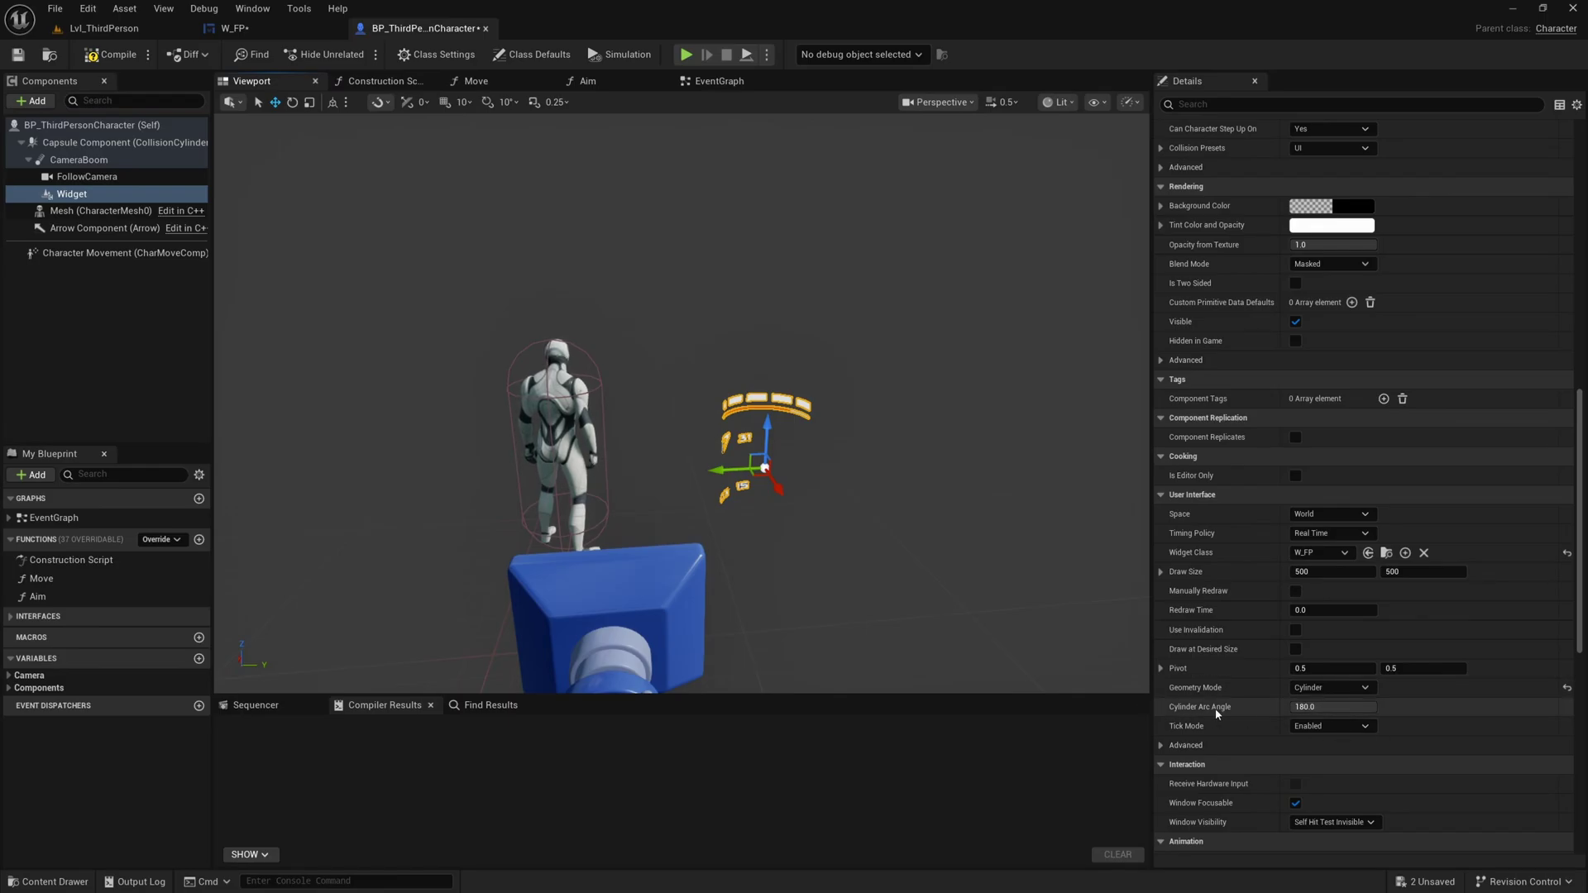
left_click(1369, 708)
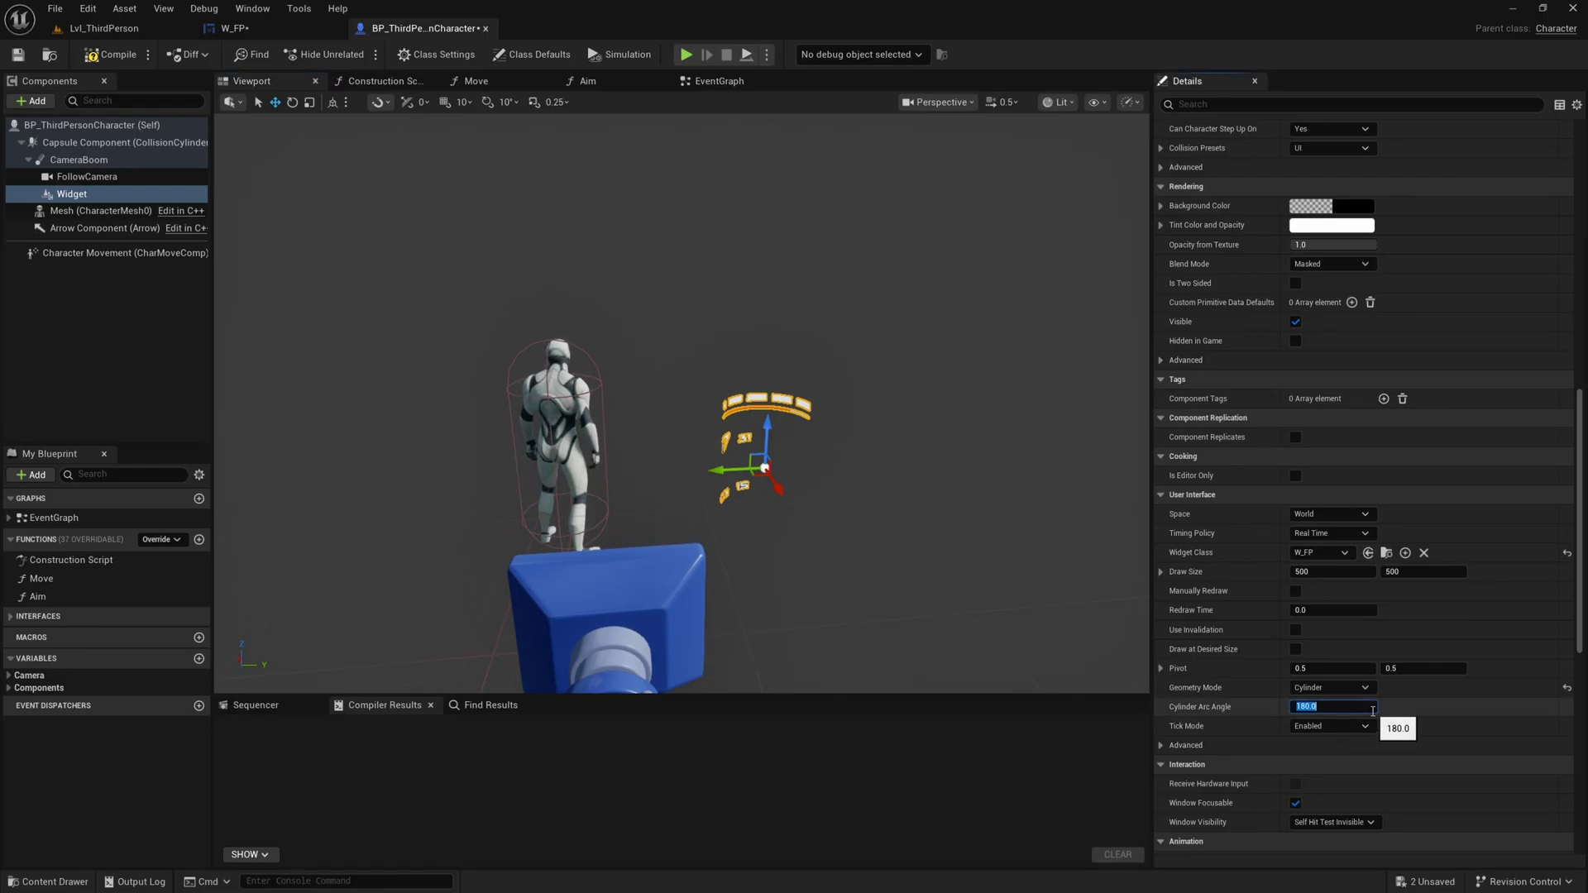
type("25")
key("Return")
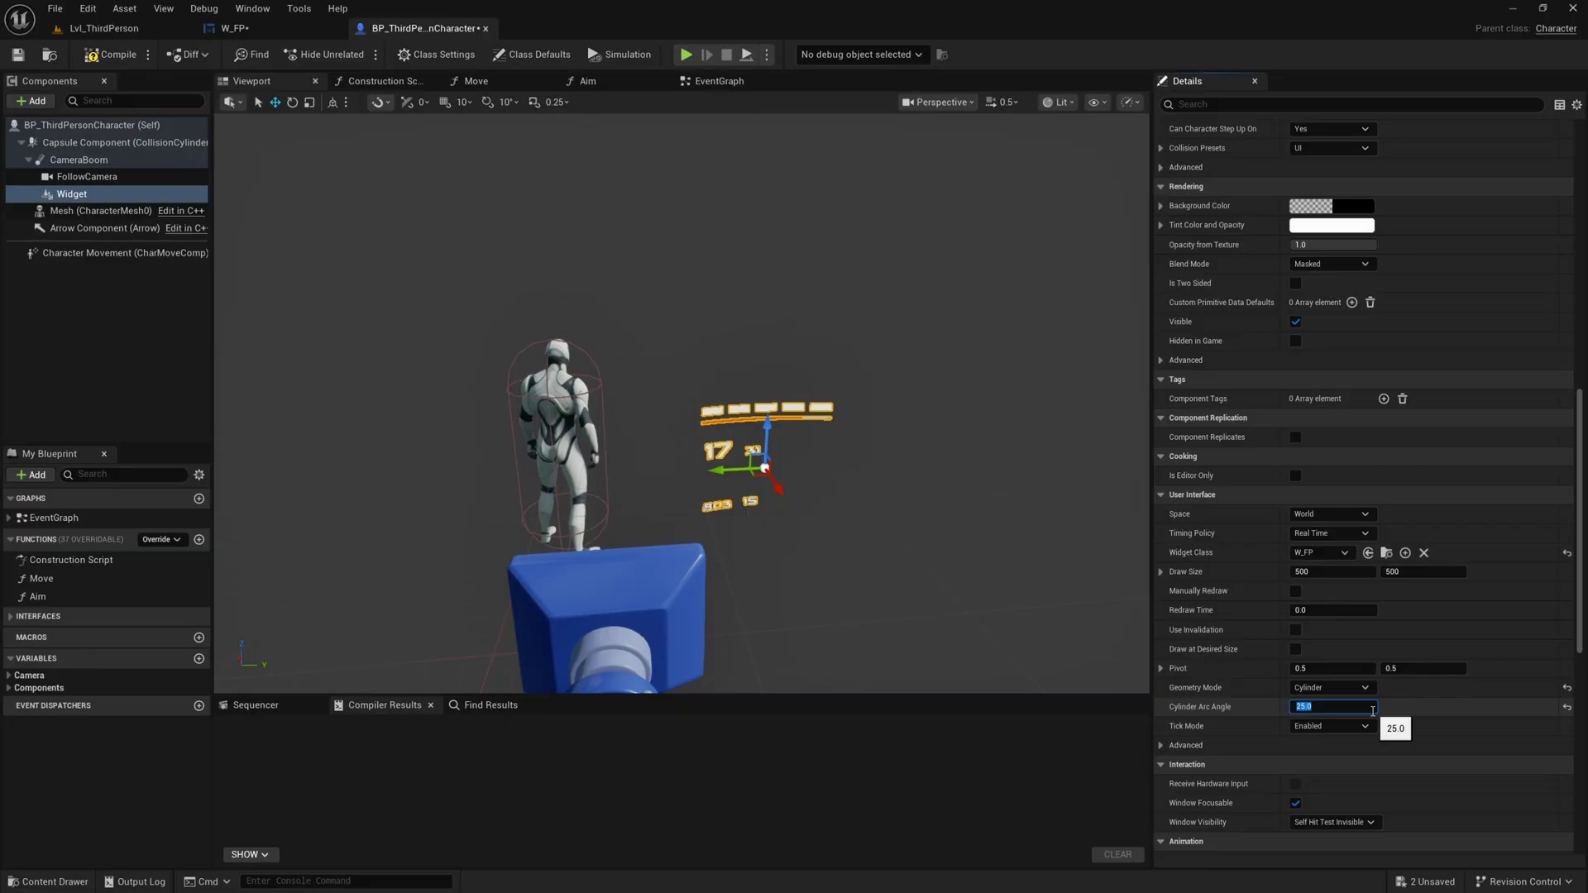
type("40")
key("Return")
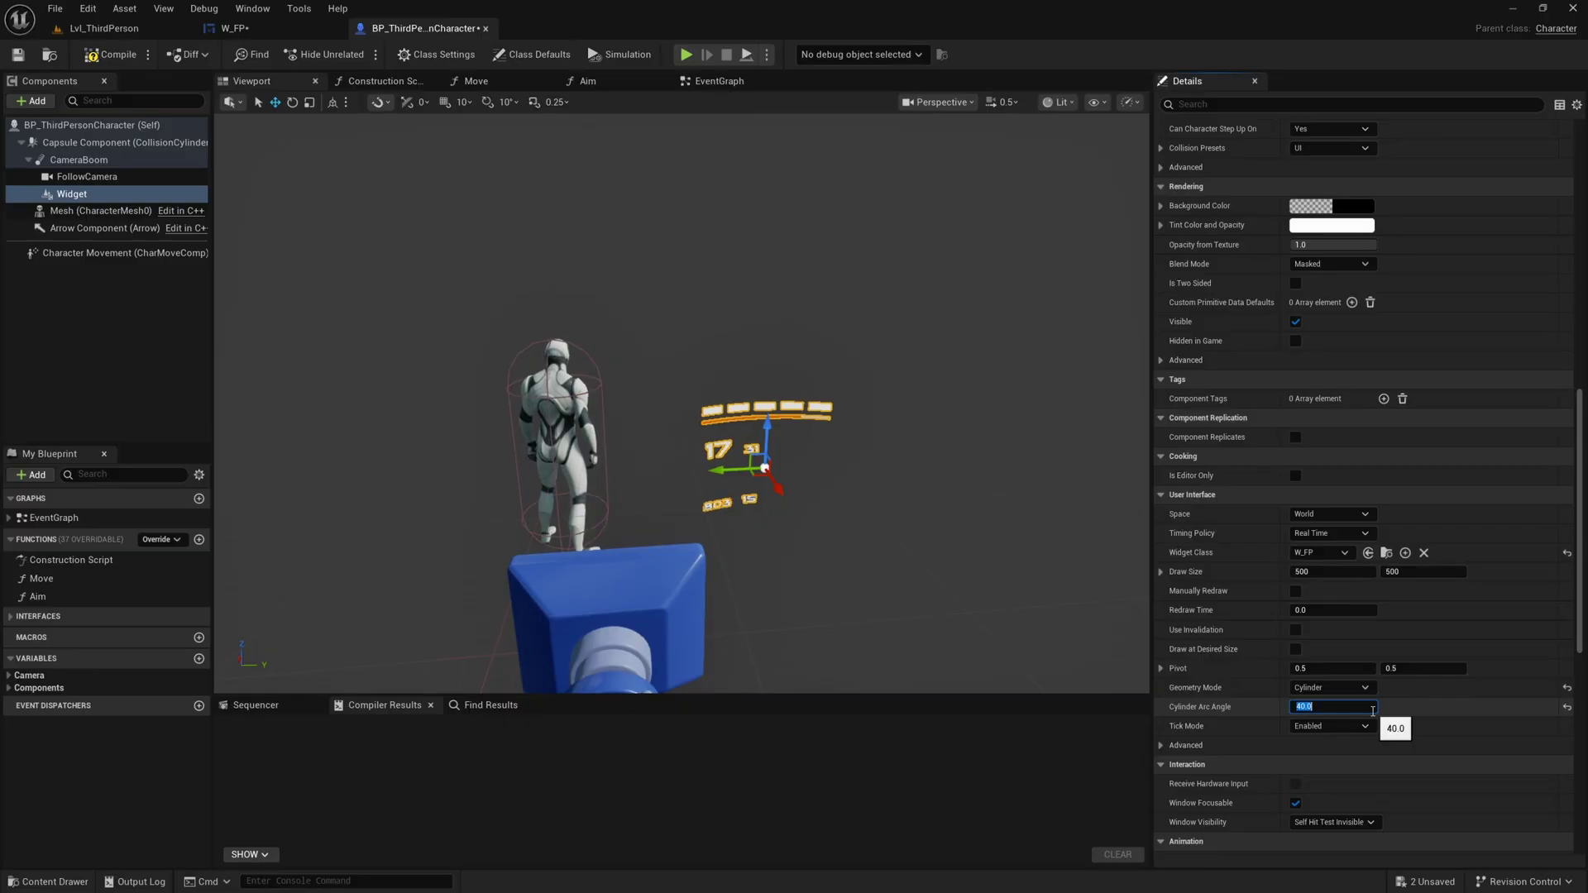
key("Return")
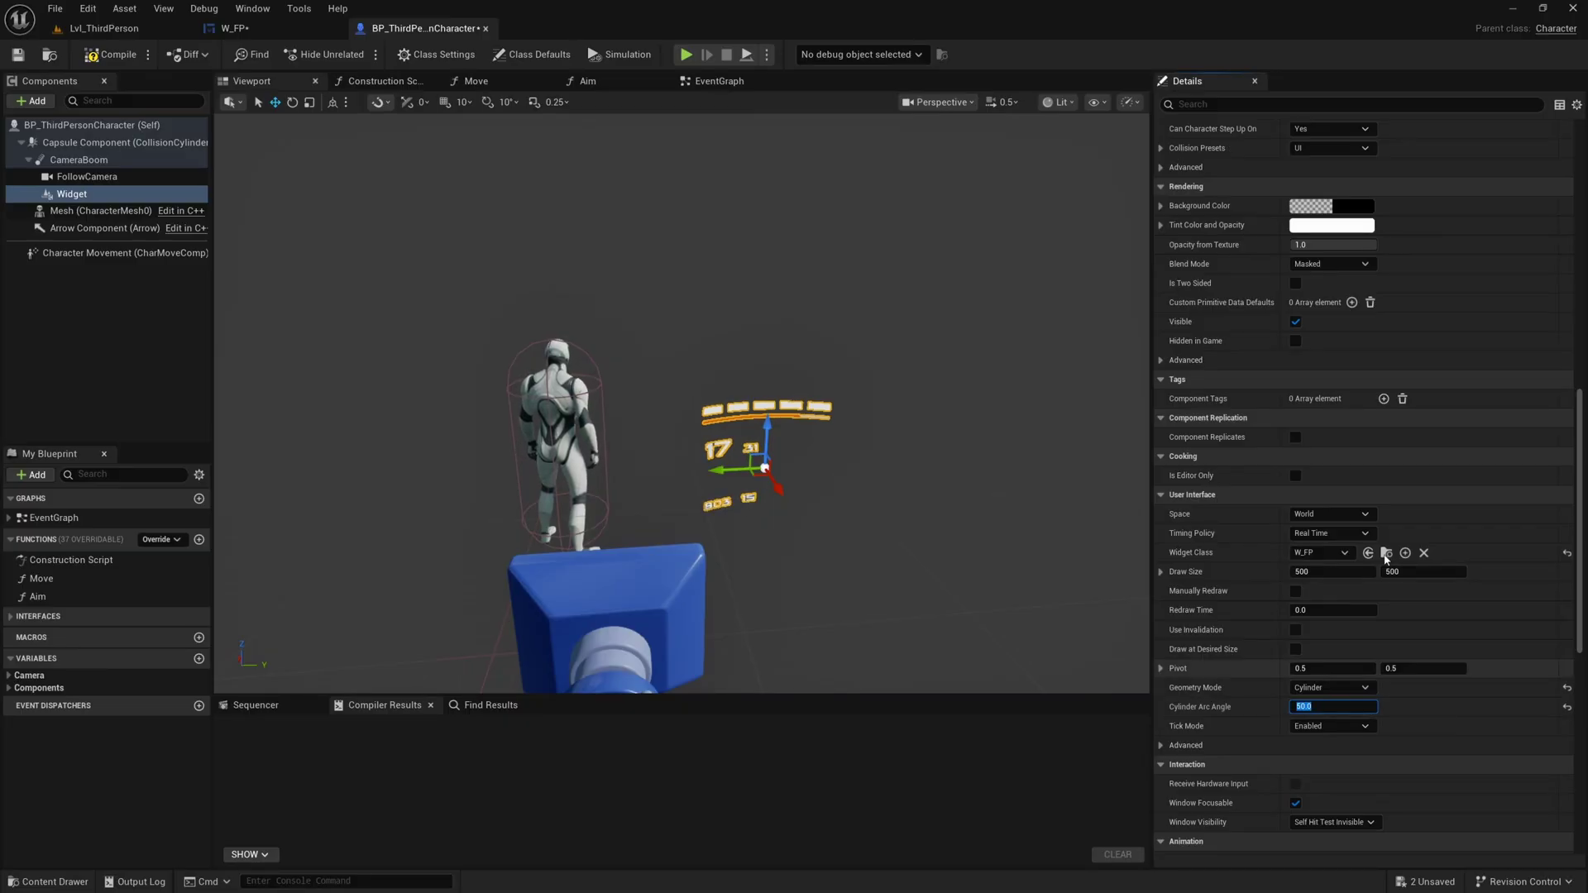
- Rotate the curved widget about its vertical axis to angle it beside the character
right_click_drag(734, 528, 843, 534)
right_click_drag(612, 538, 656, 556)
right_click_drag(755, 521, 720, 439)
key("e")
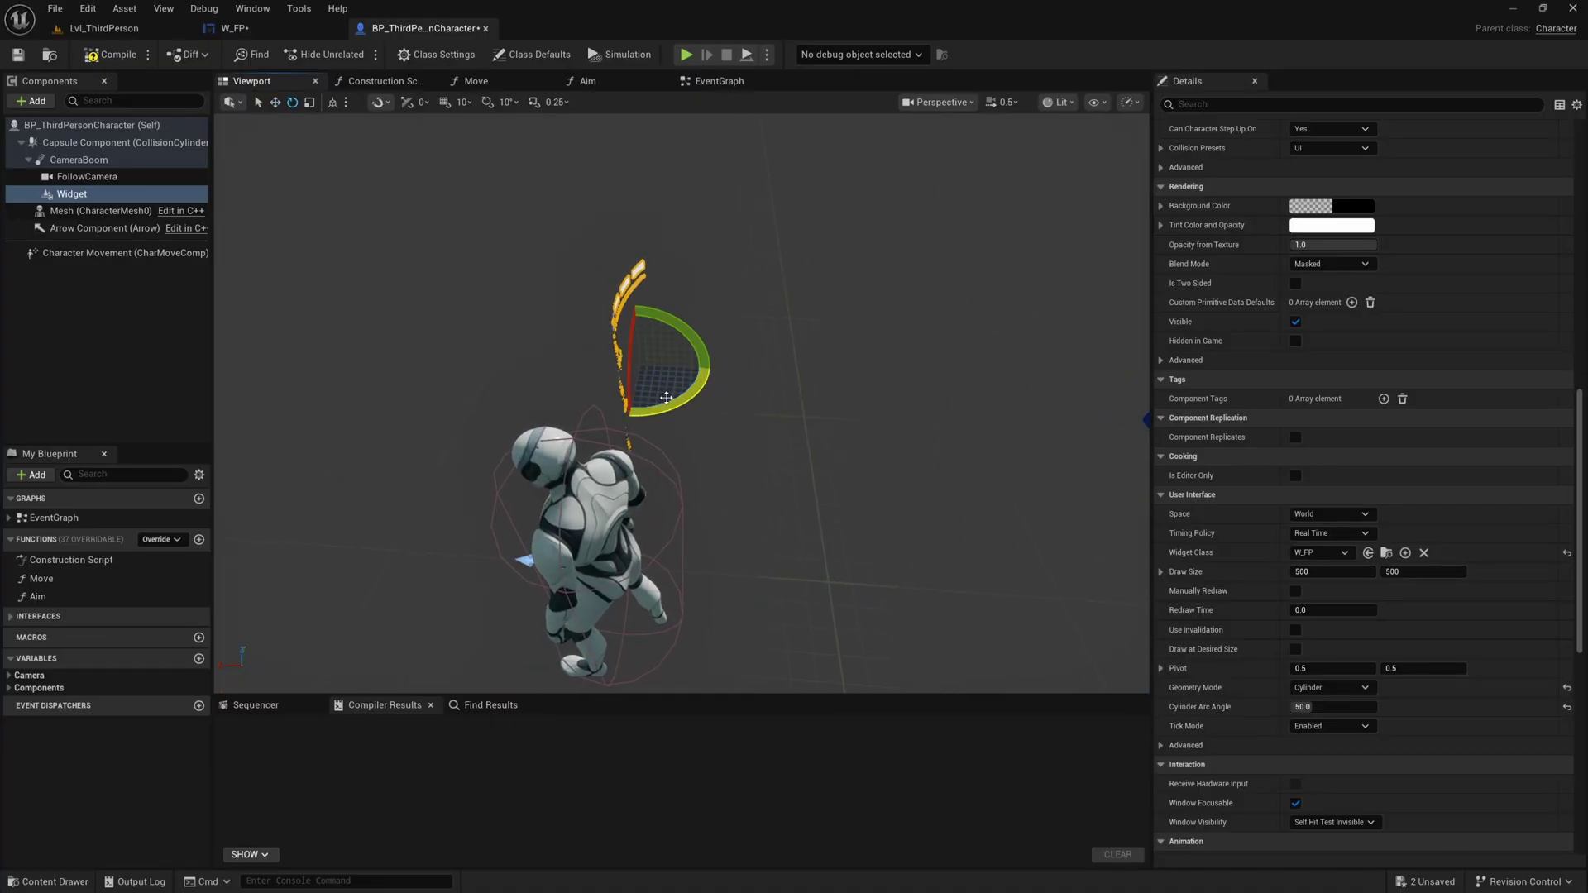
left_click_drag(709, 373, 649, 334)
key("w")
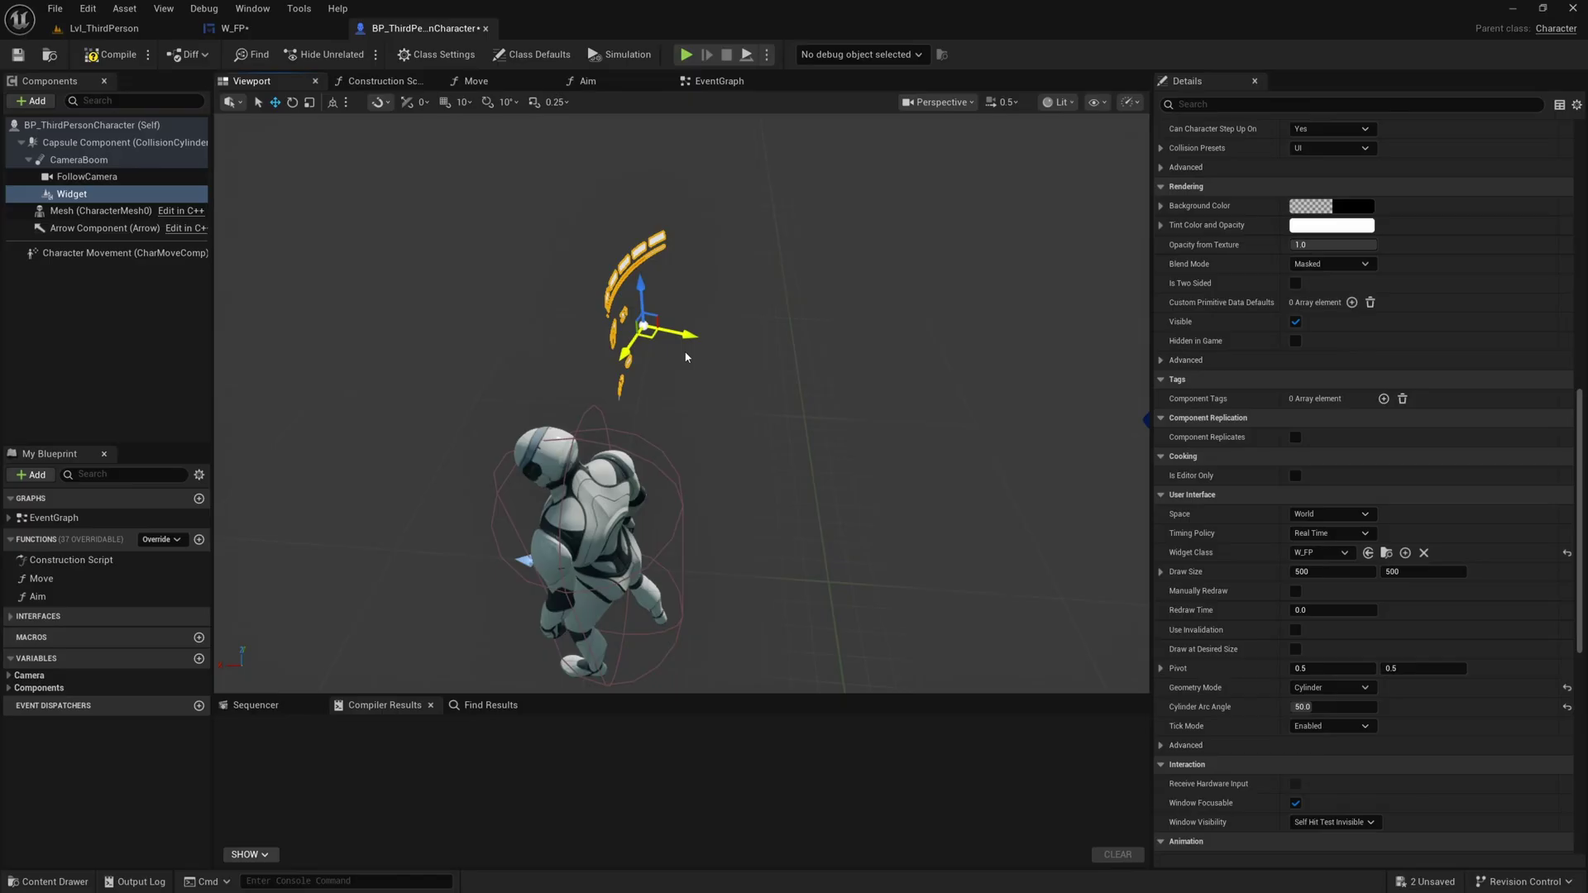
- Check the curved widget's placement from behind the follow camera, and compile and save the character Blueprint
right_click_drag(688, 358, 533, 273)
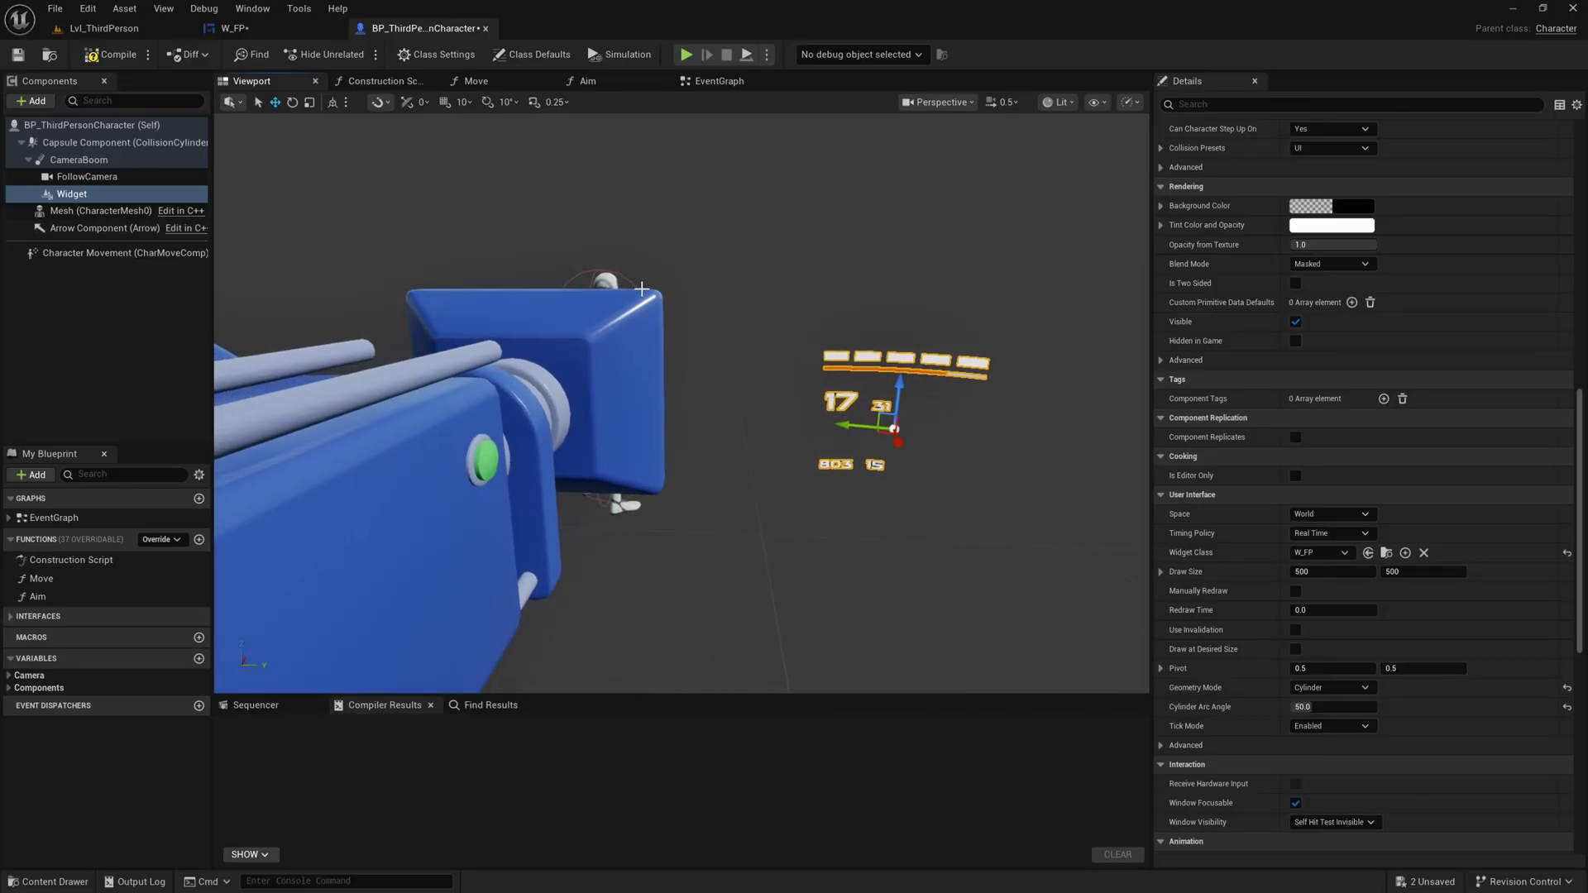
right_click_drag(746, 437, 782, 440)
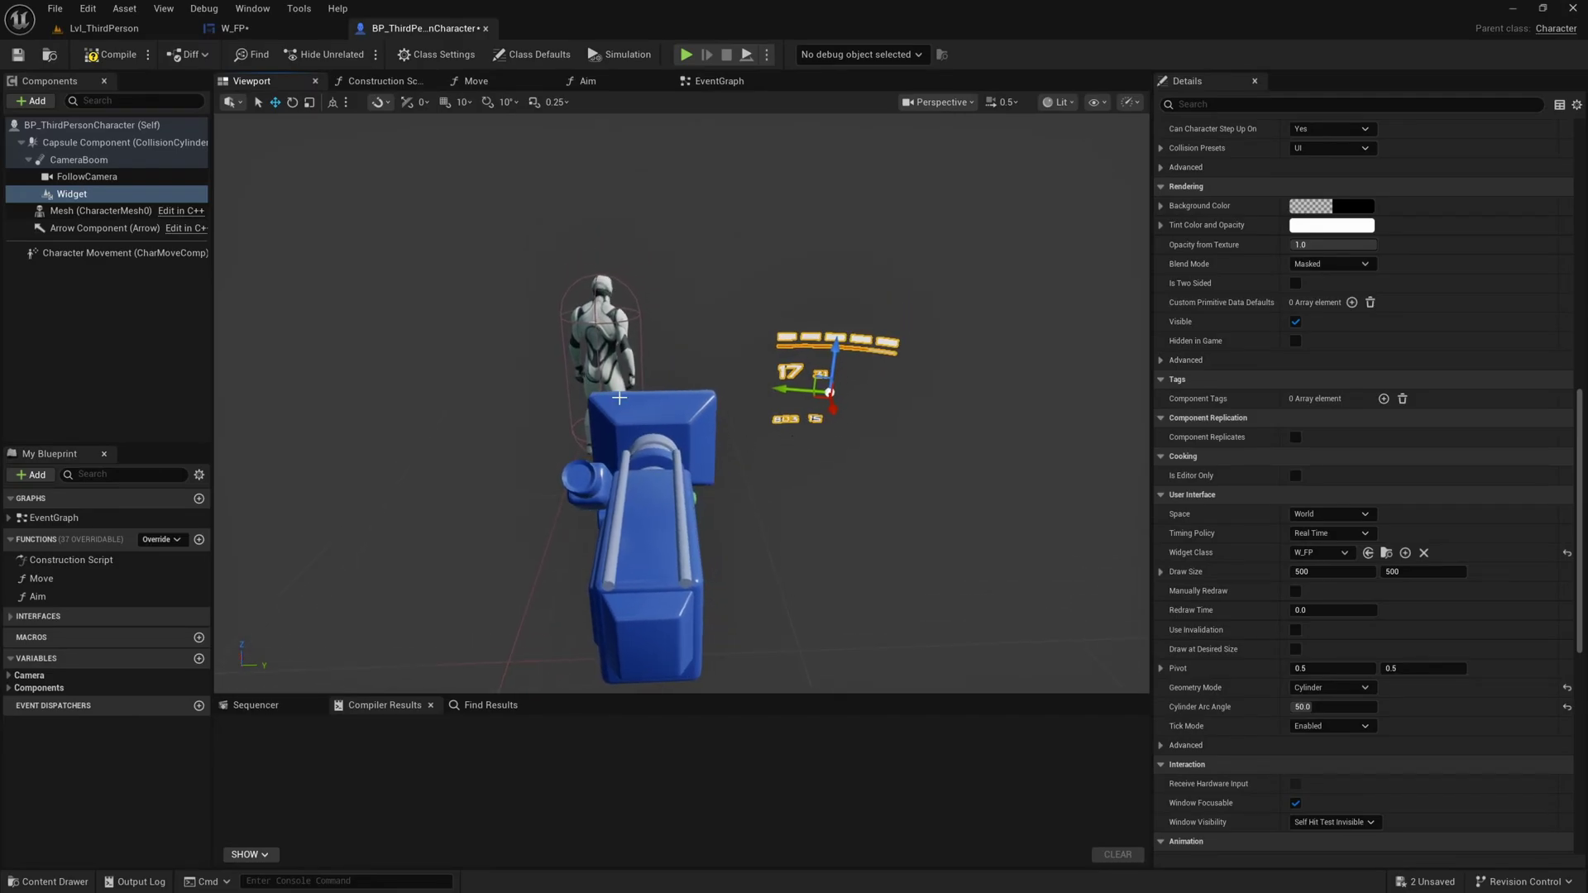
left_click(110, 53)
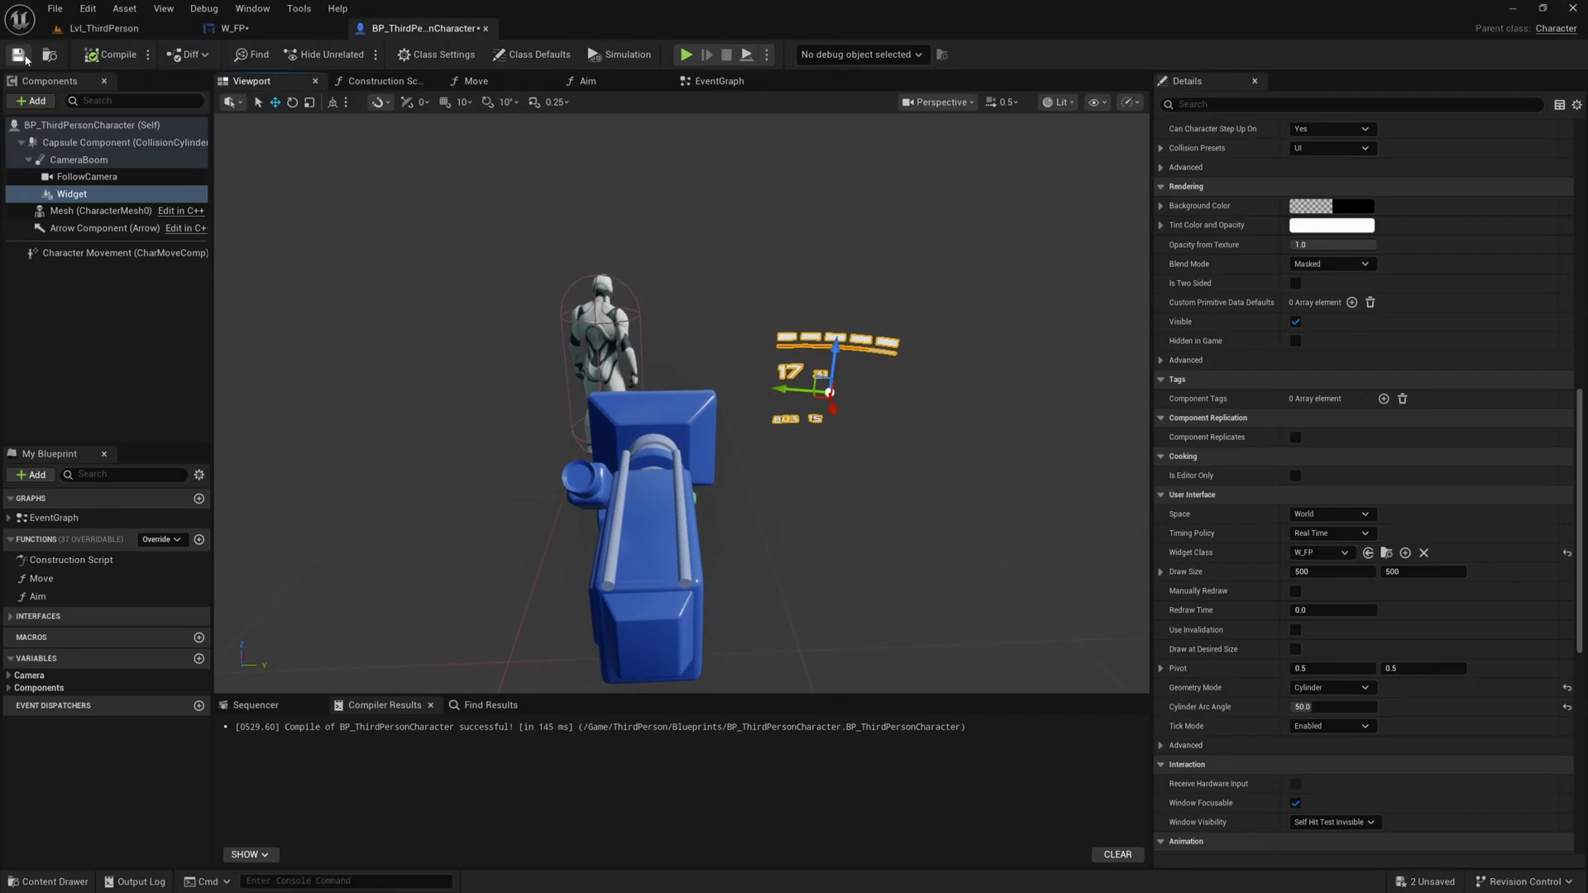
left_click(18, 54)
- Play the Lvl_ThirdPerson level full screen and walk the character against walls and blocks to check the HUD for clipping
left_click(105, 30)
left_click(358, 54)
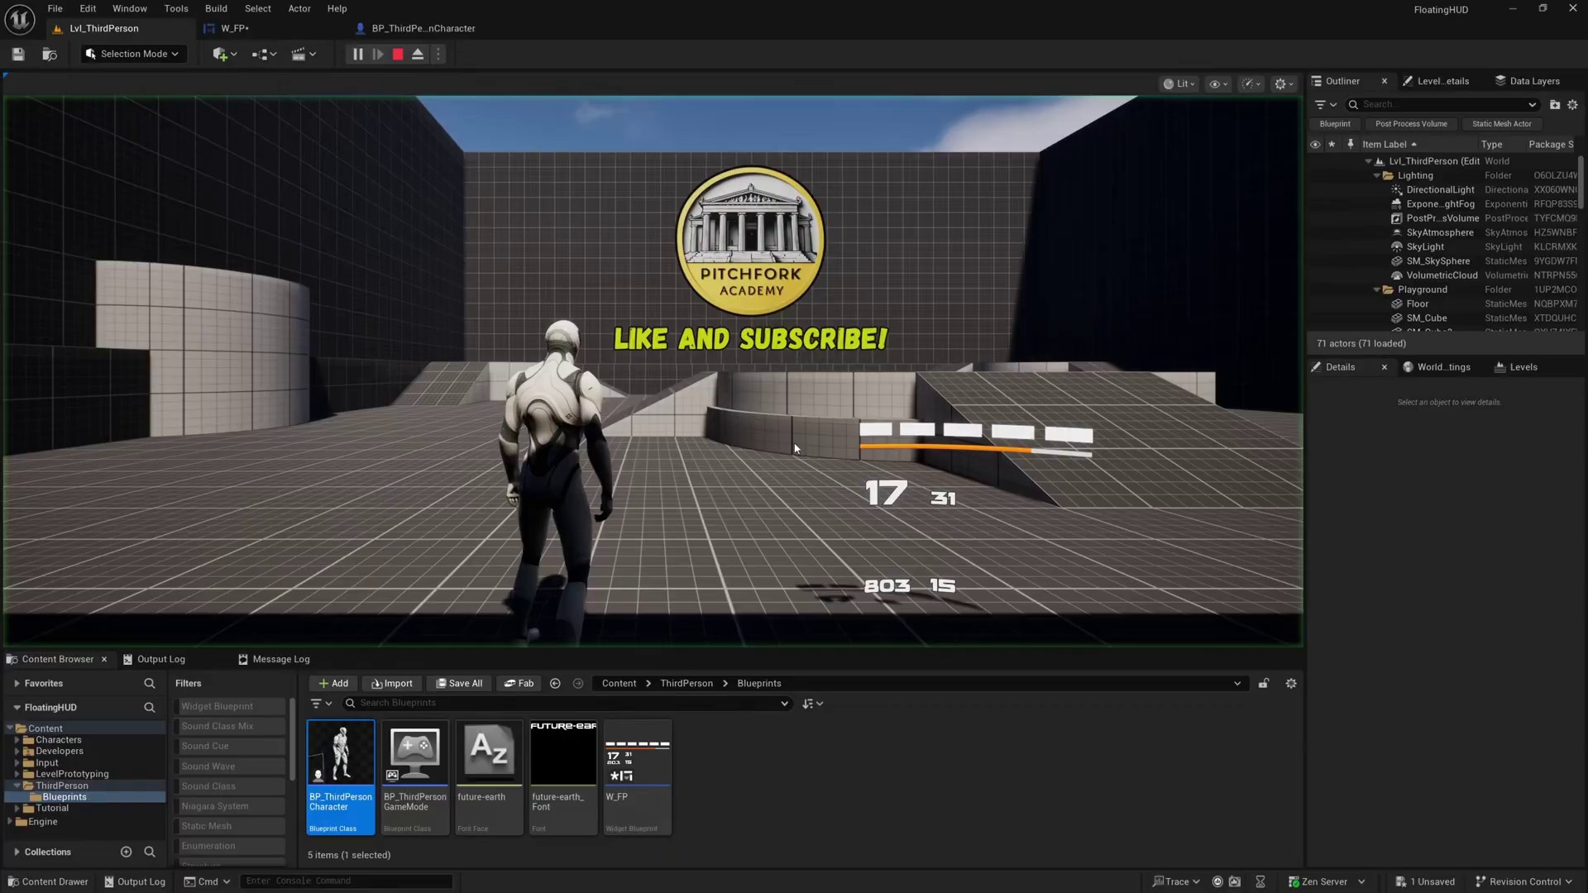
key("F11")
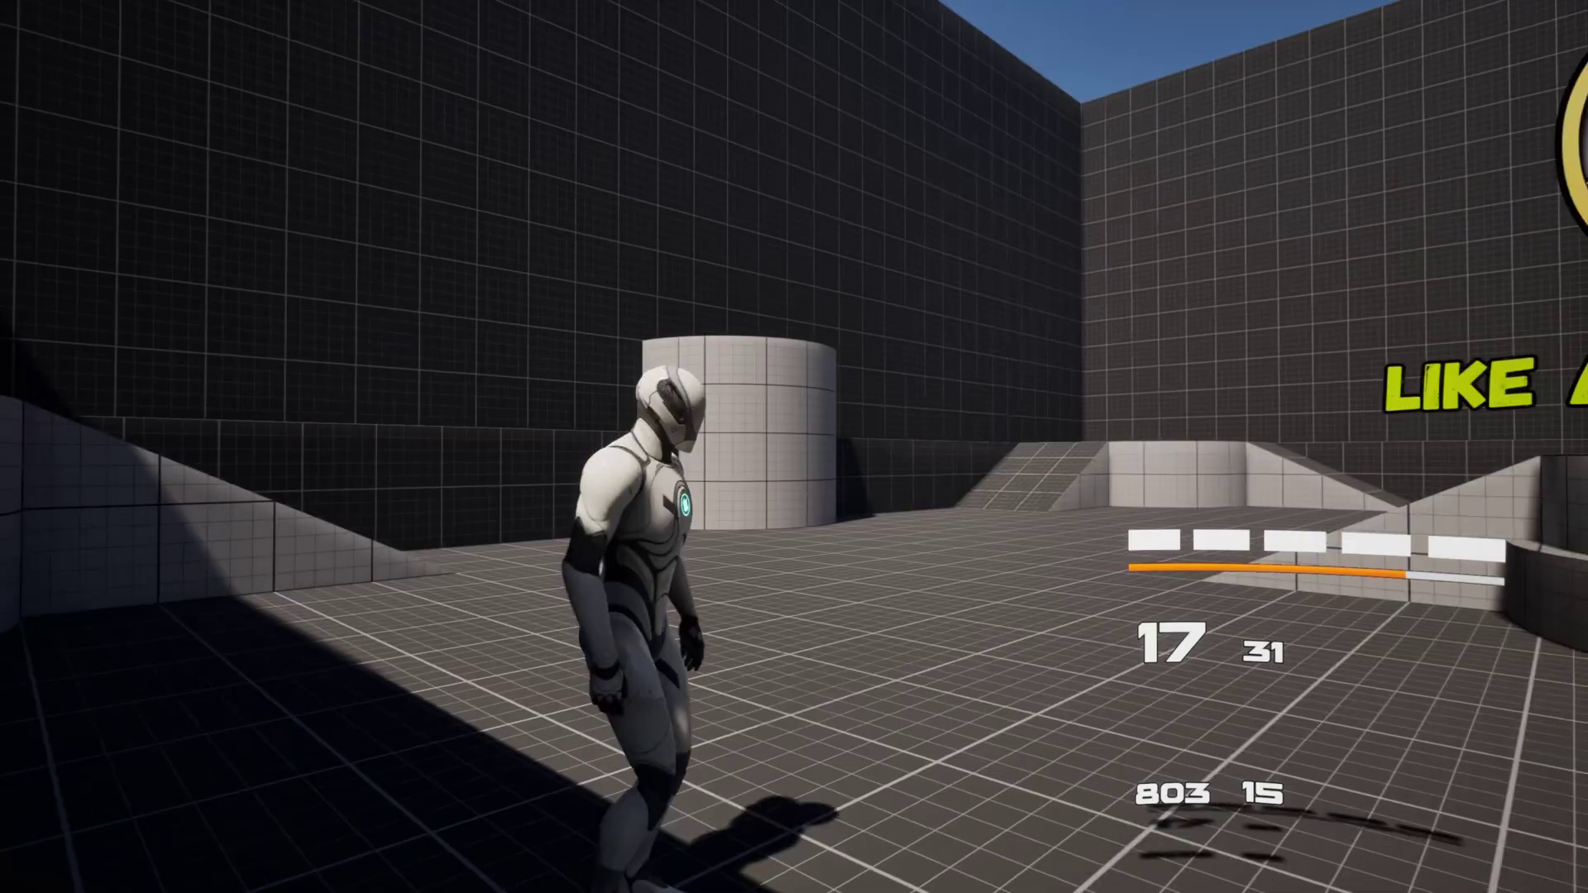
key("w")
key("w")
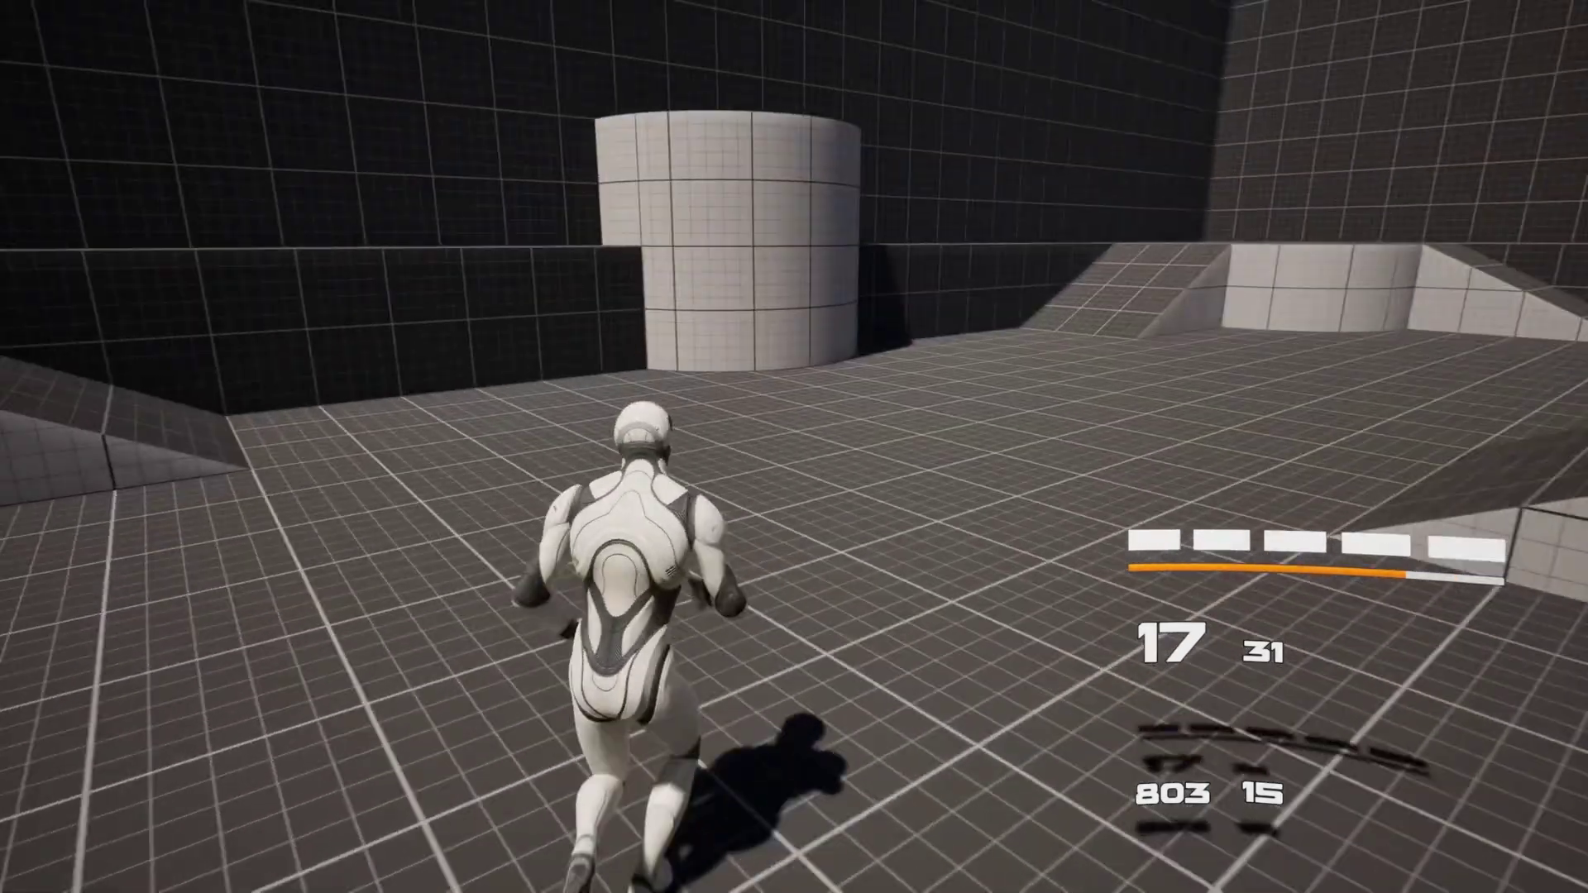
key("w")
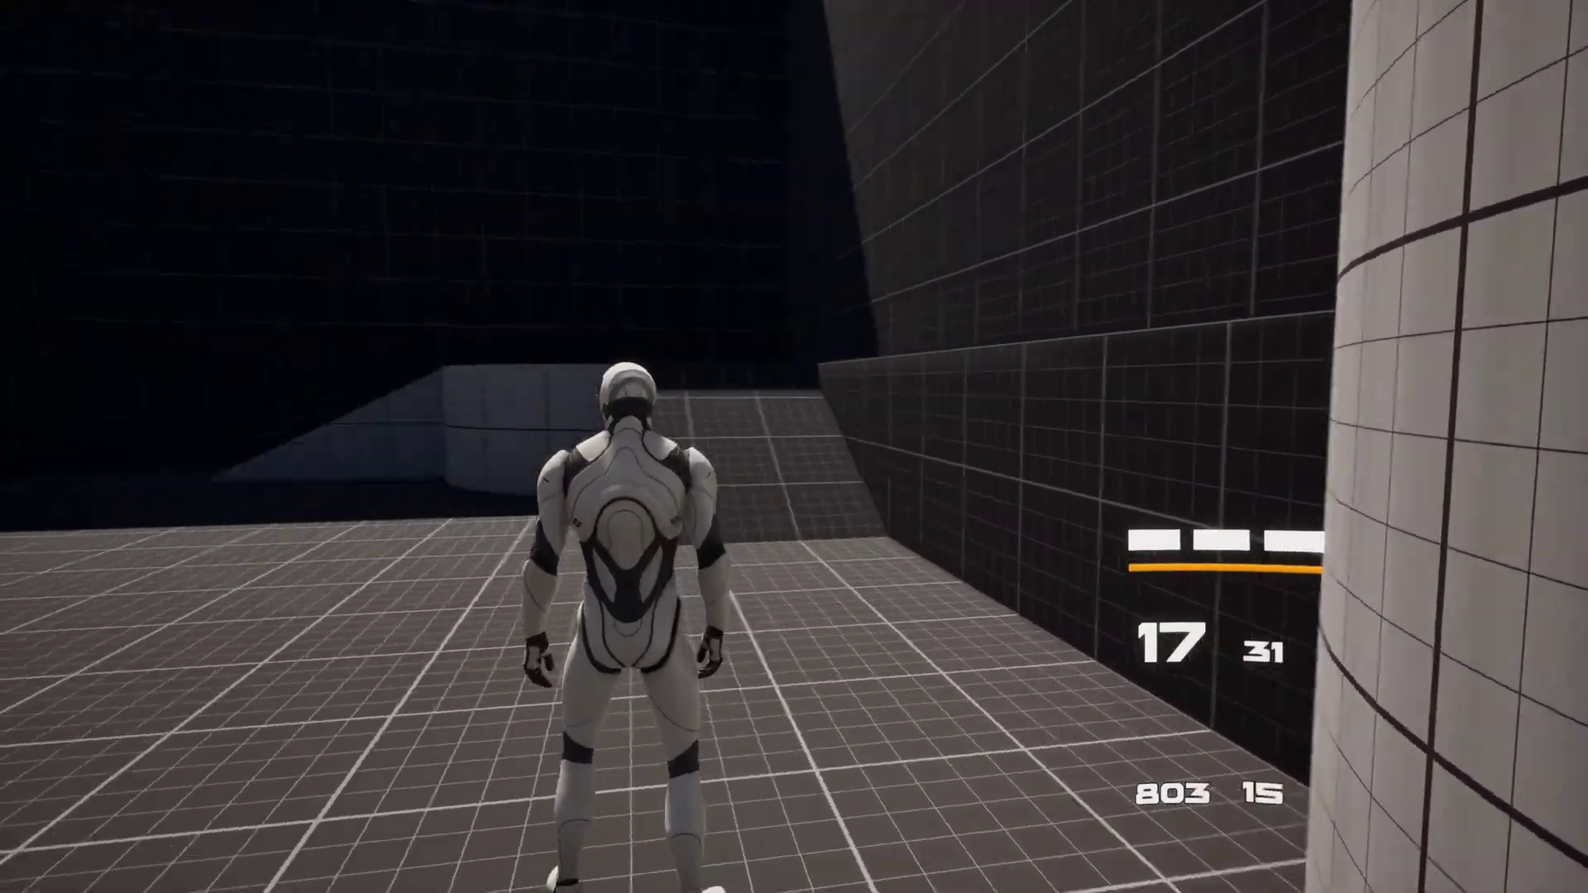
key("w")
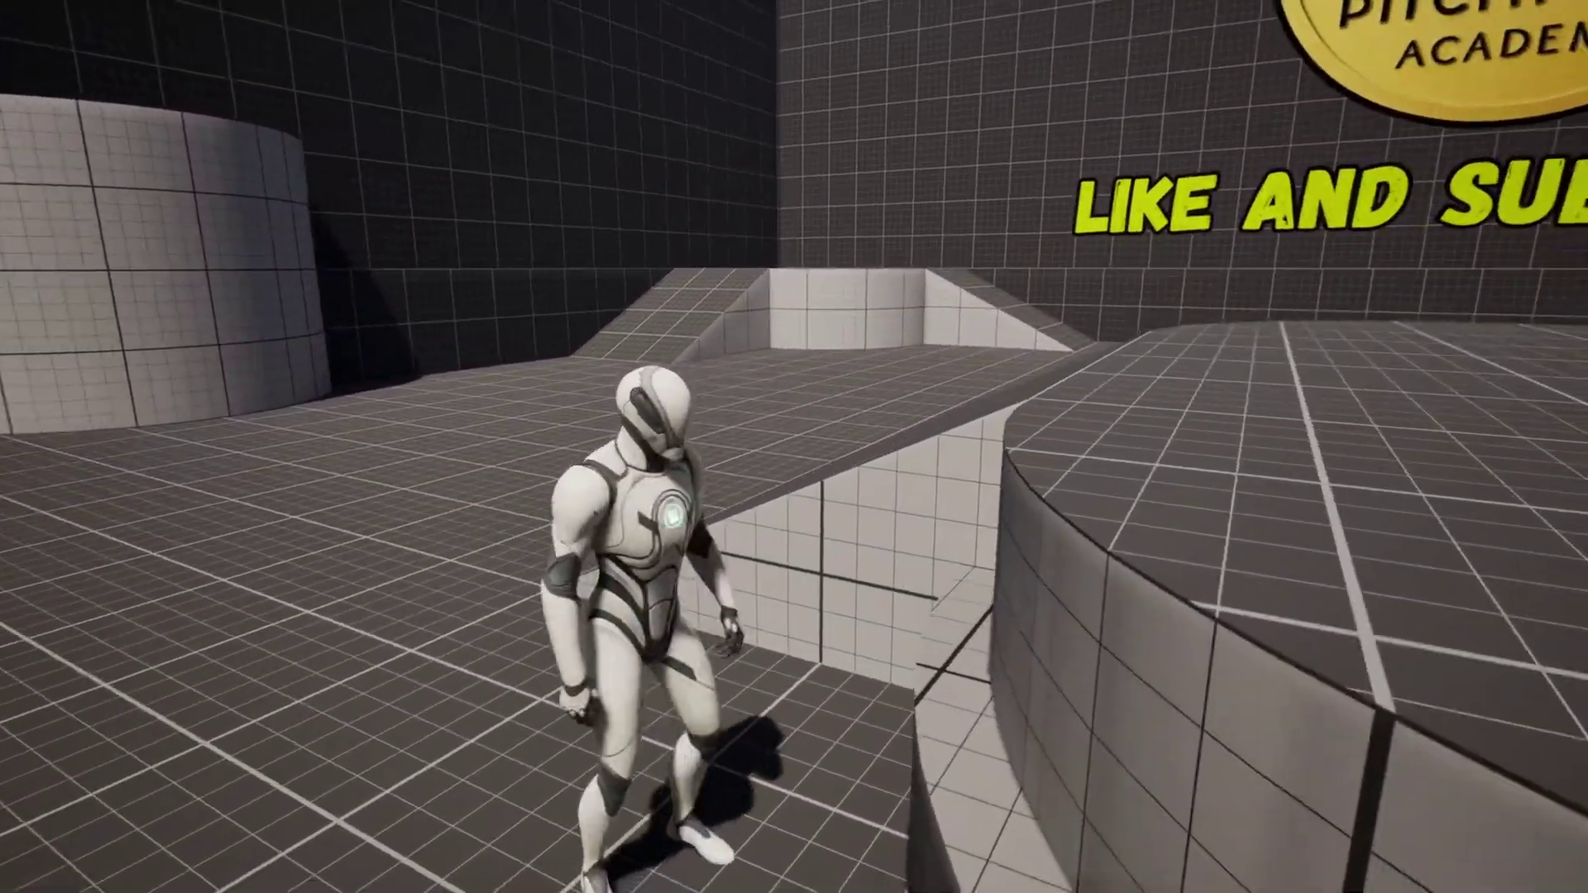
key("a")
key("w")
key("shift+F1")
key("Escape")
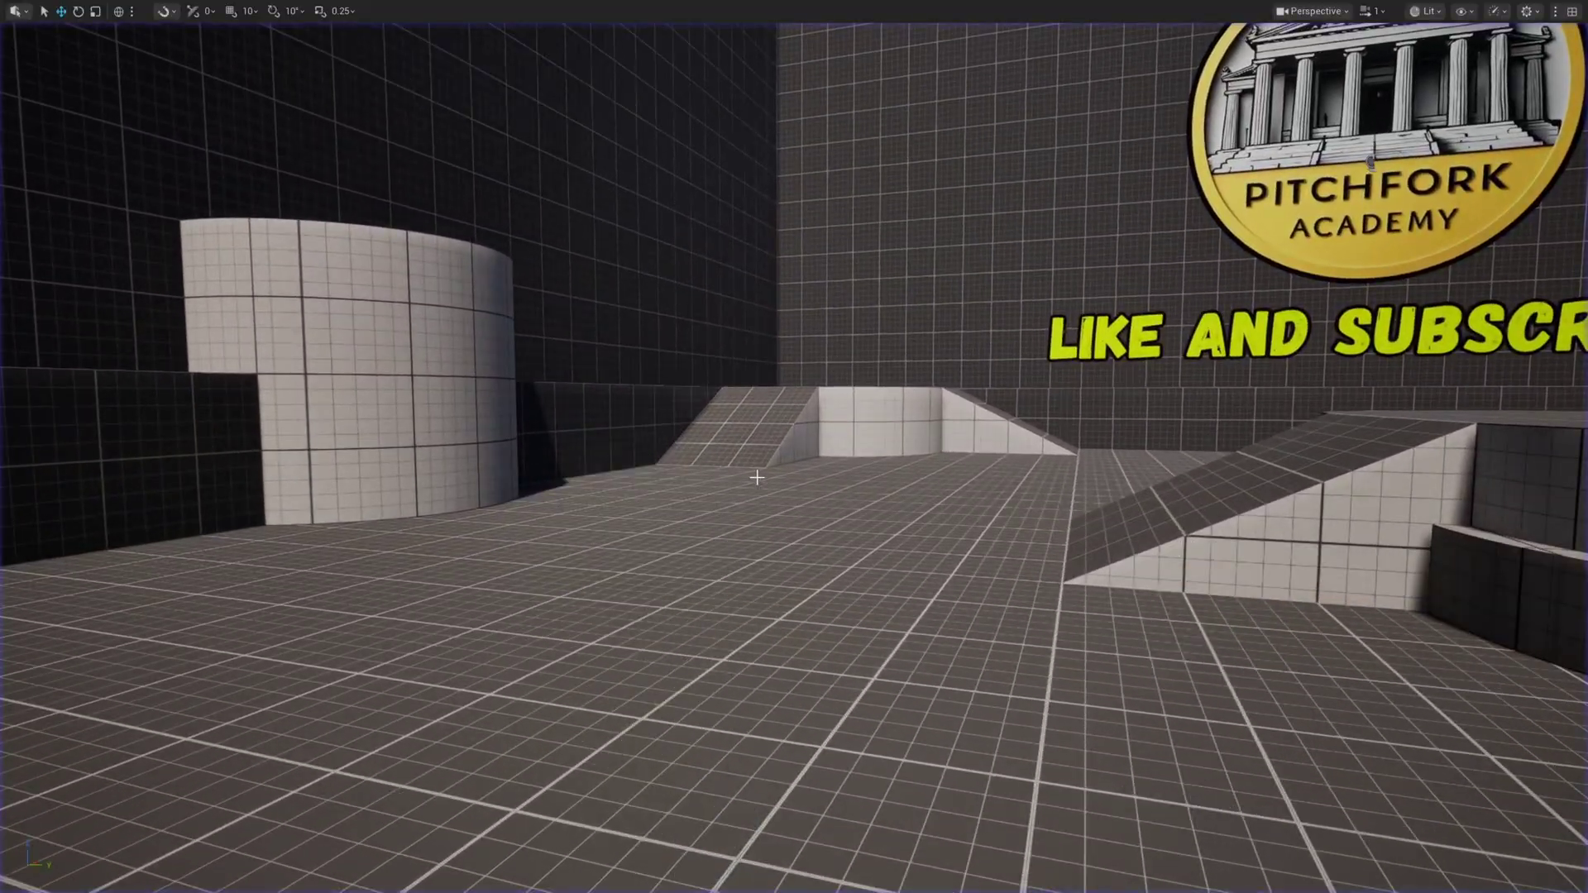
- Move the Widget component in the character Blueprint closer to the character and scale it down uniformly
left_click(263, 33)
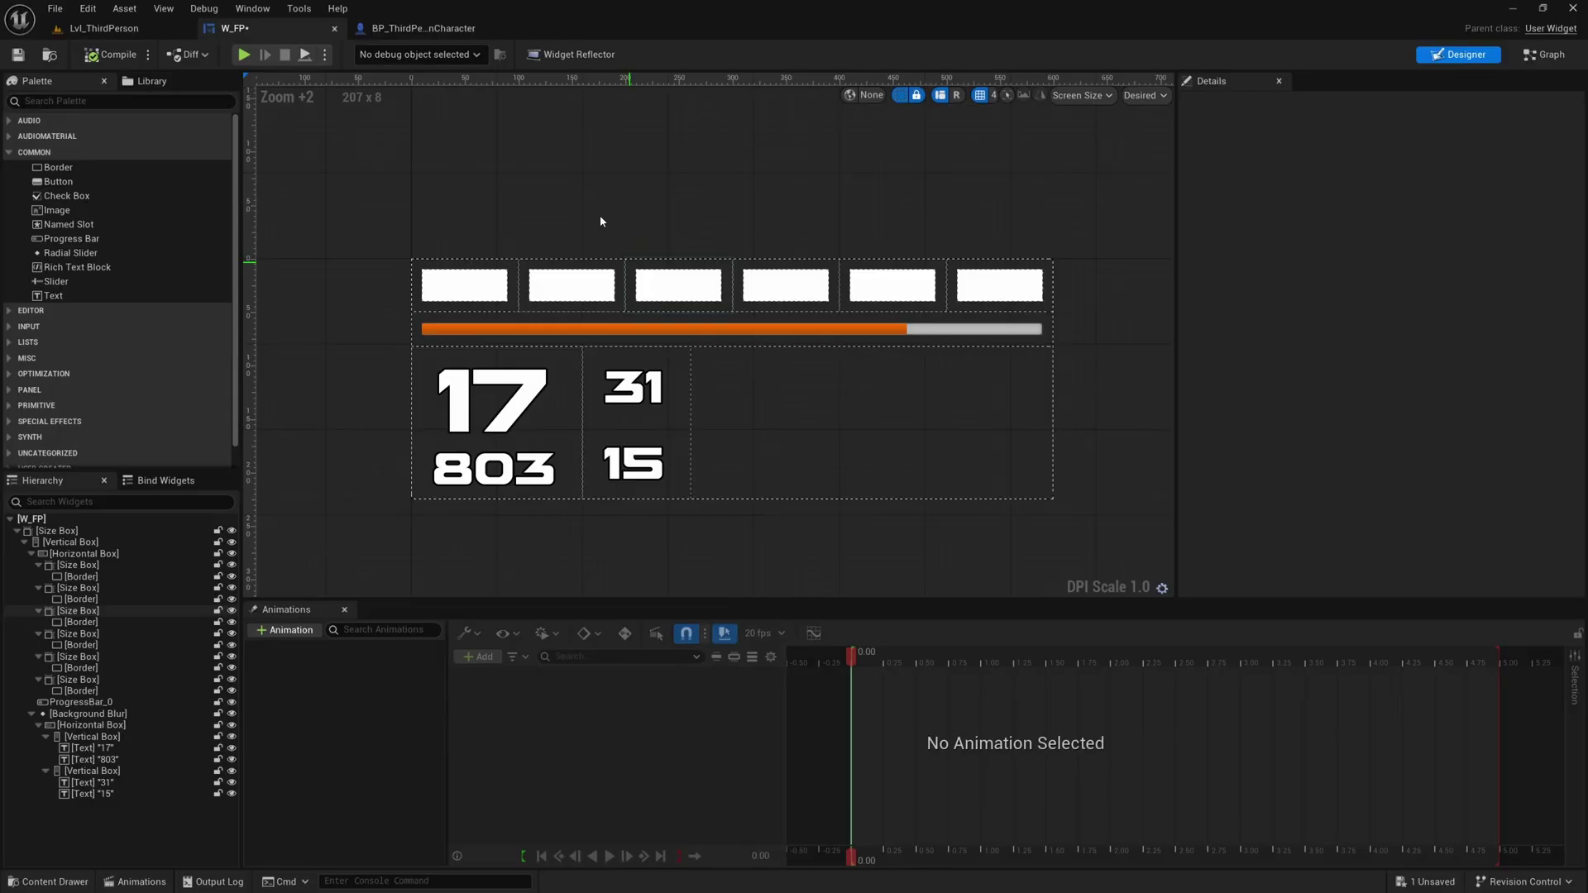
left_click(431, 30)
right_click_drag(662, 372, 703, 373)
right_click_drag(800, 418, 777, 418)
key("w")
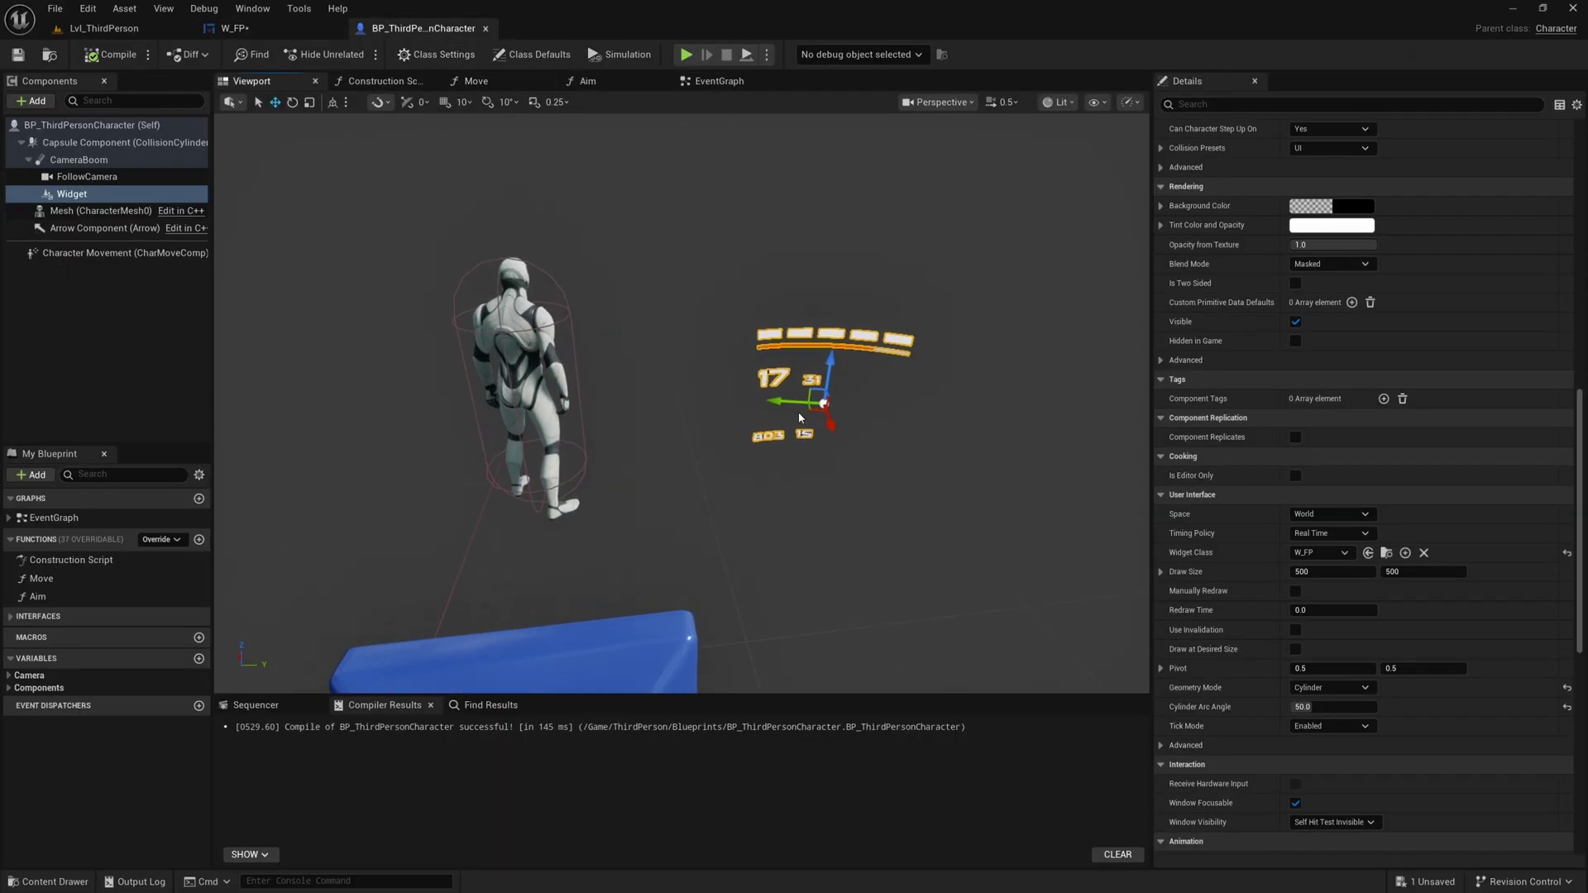
left_click_drag(798, 401, 755, 371)
key("r")
- Play the level briefly to check the smaller HUD's size and position beside the character
left_click(103, 28)
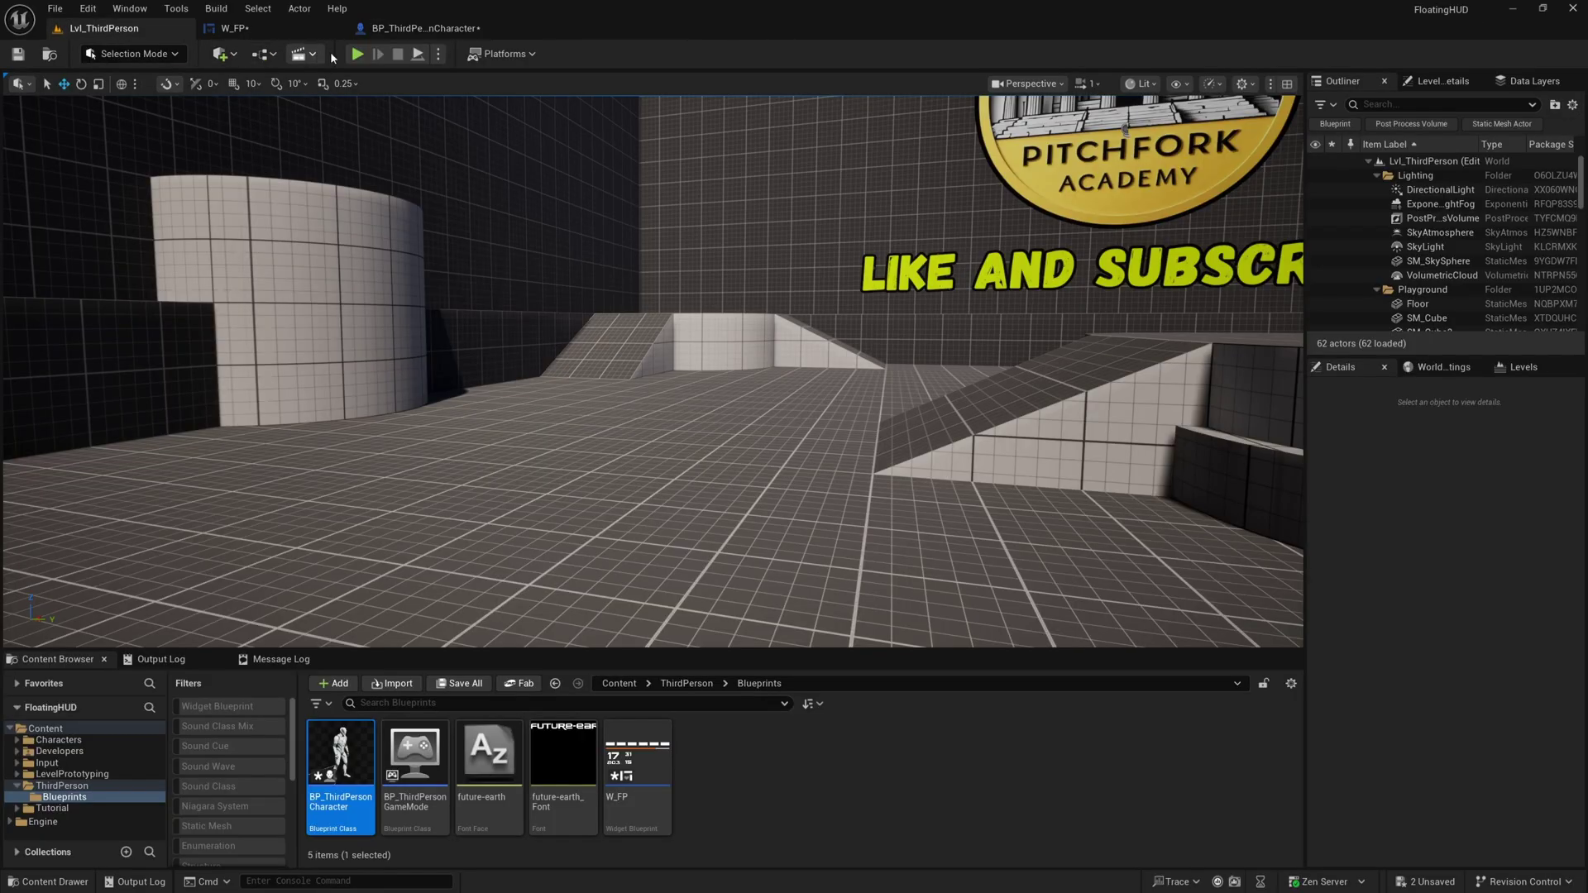
left_click(357, 54)
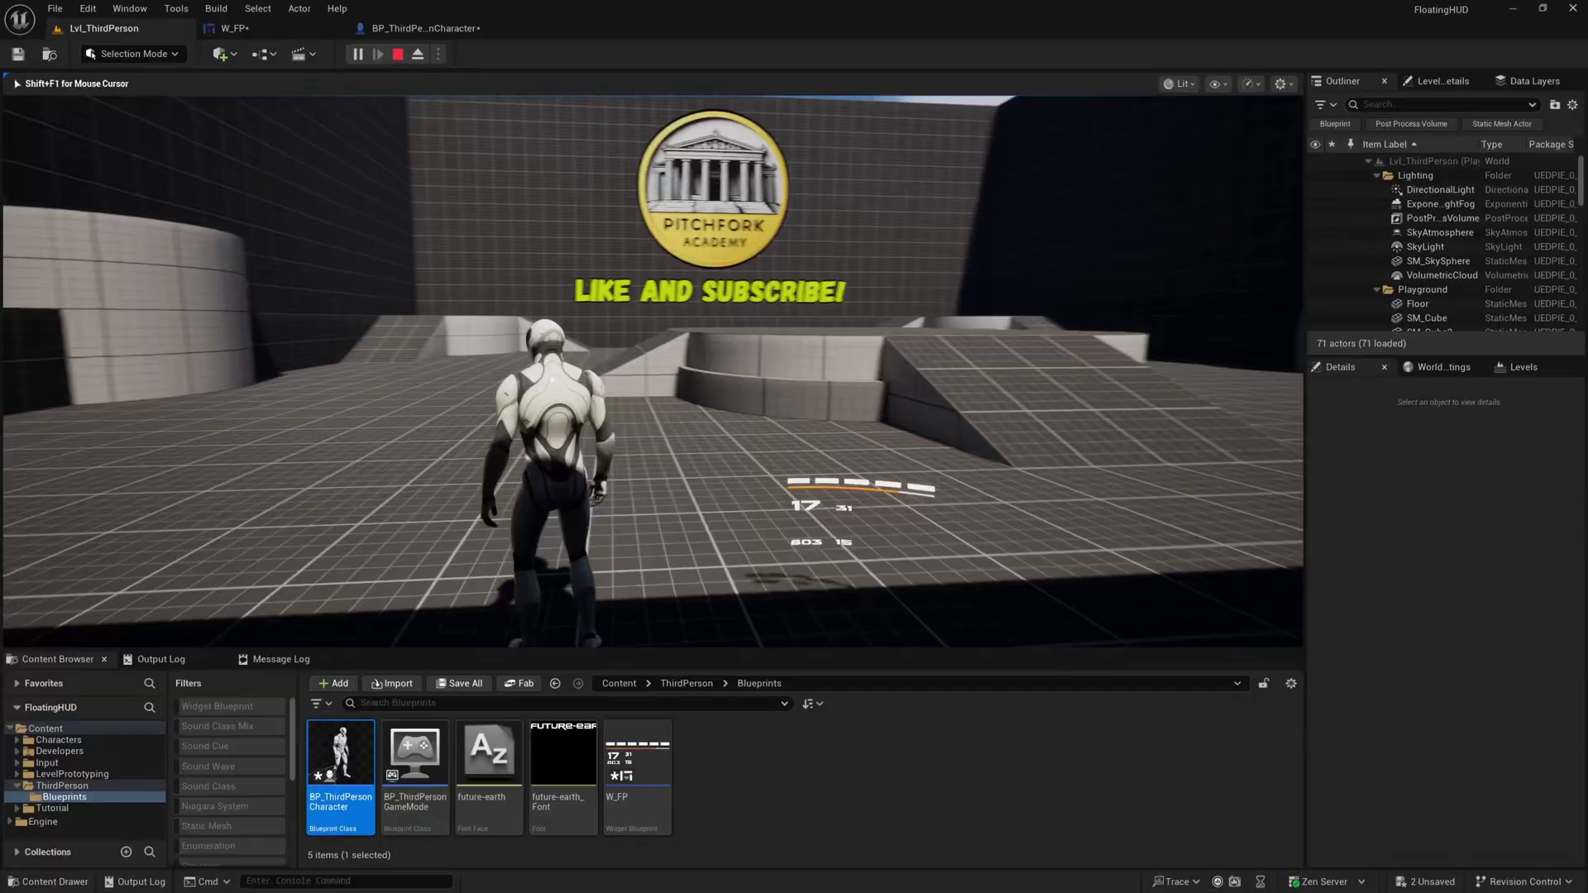
key("Escape")
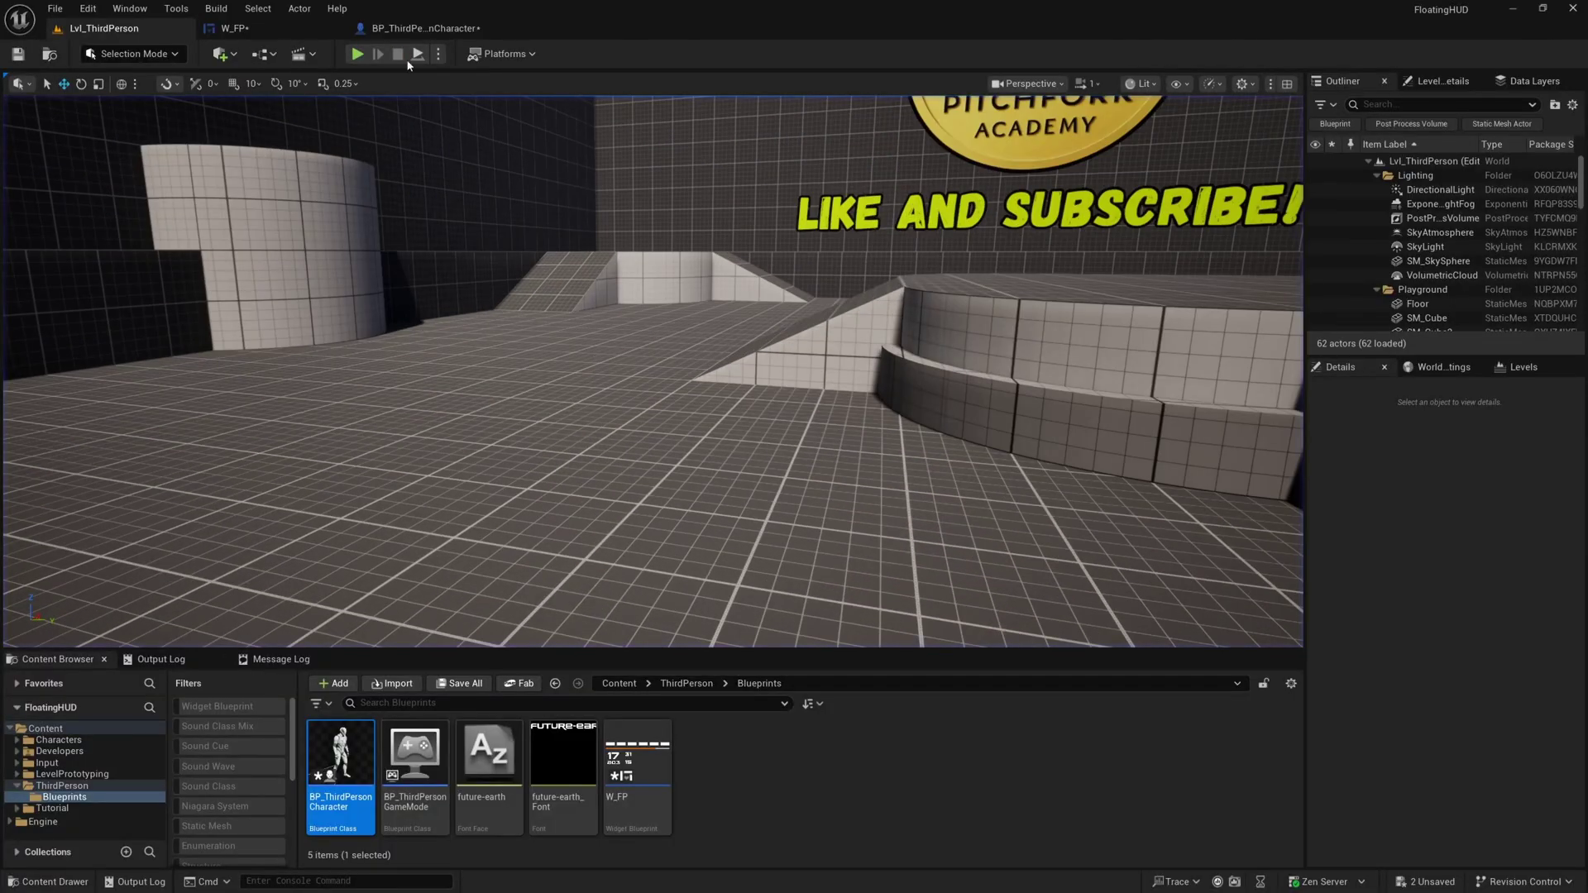
- Find the first-person options of the FollowCamera component and turn on Enable First Person Scale
left_click(440, 29)
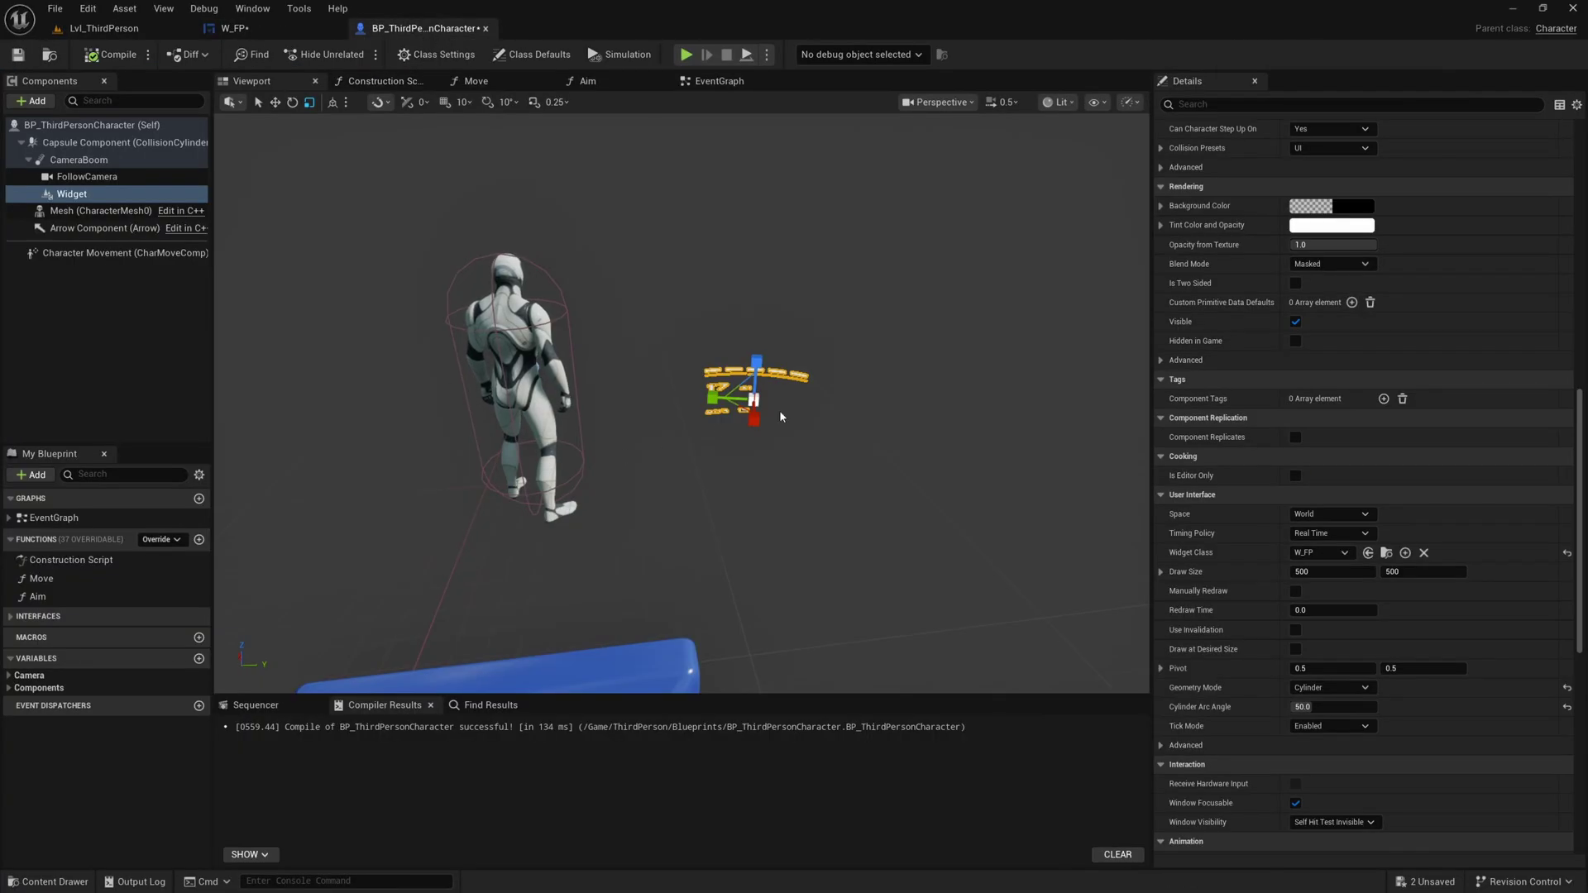
key("s")
right_click_drag(681, 402, 505, 405)
key("d")
left_click_drag(579, 397, 781, 519)
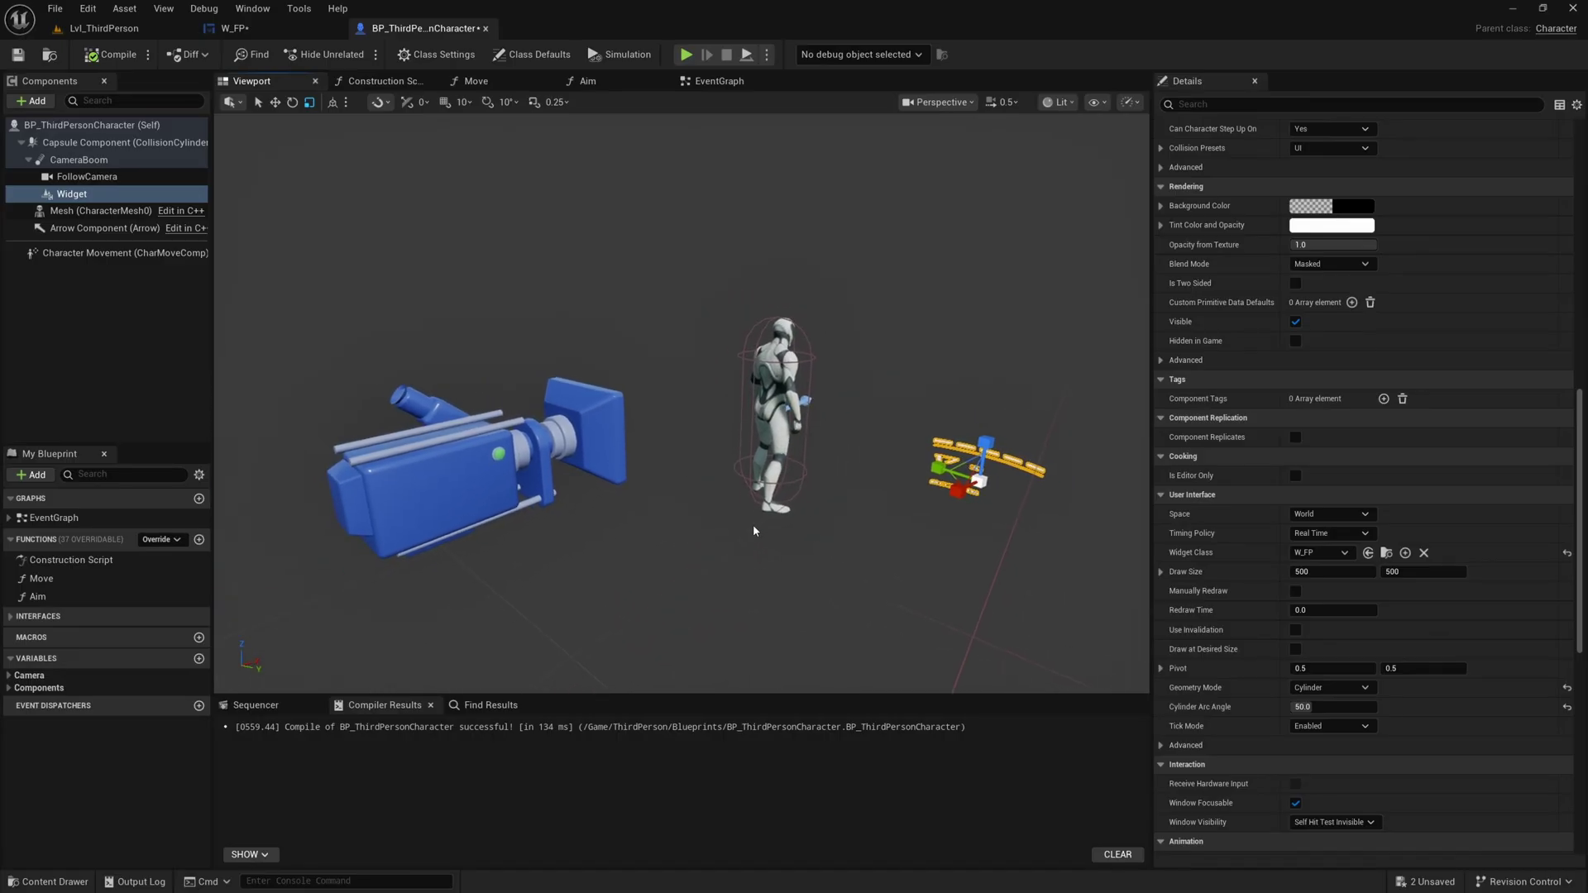
left_click(477, 487)
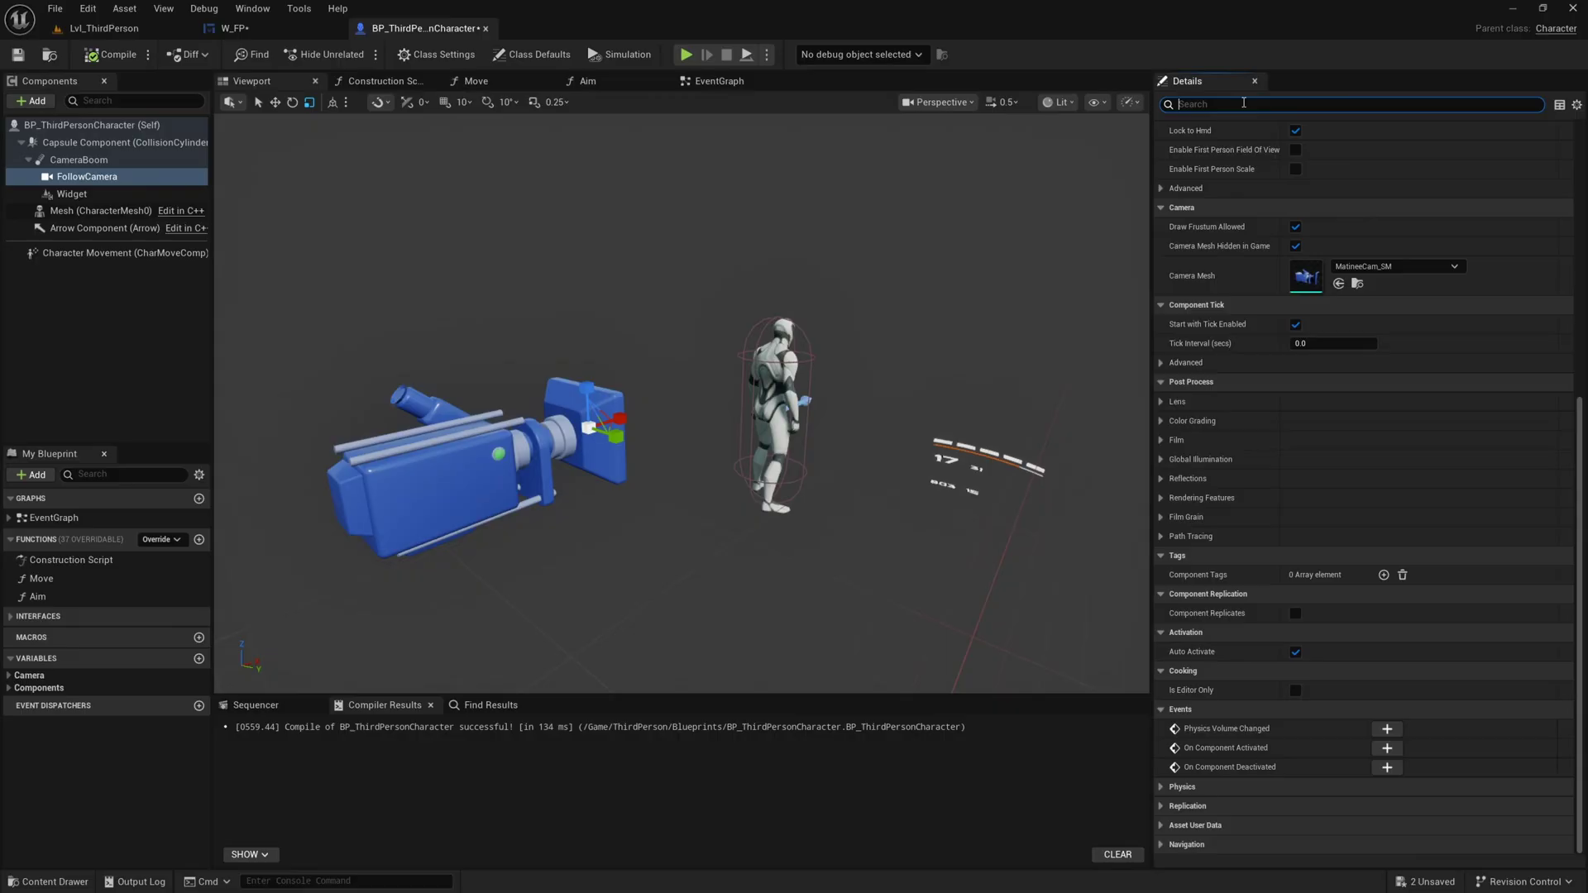
left_click(1242, 103)
type("first")
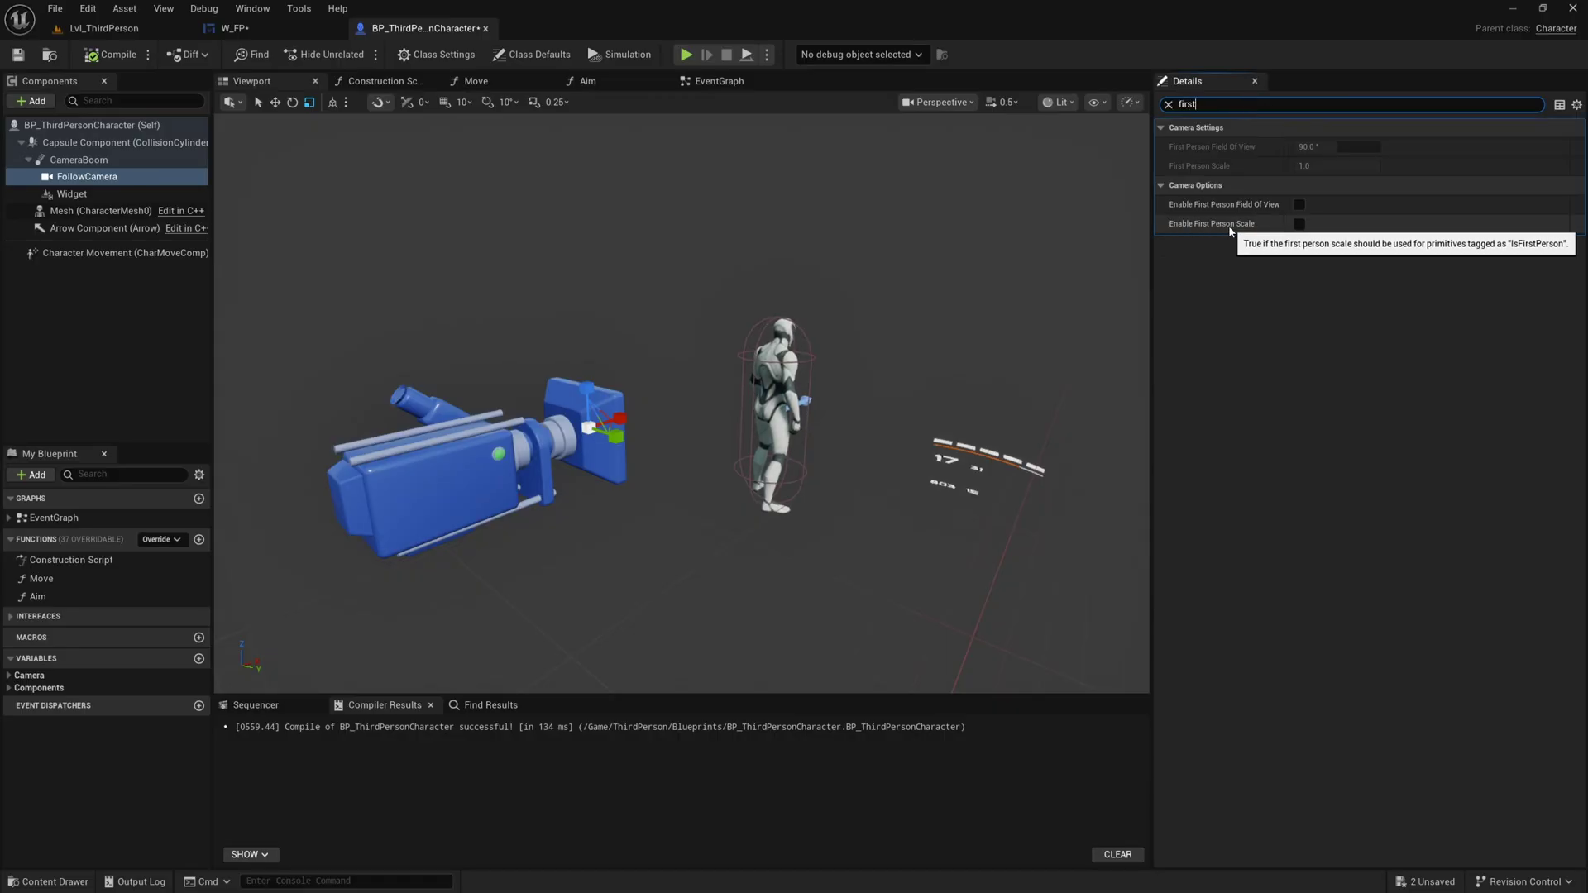
left_click(1299, 224)
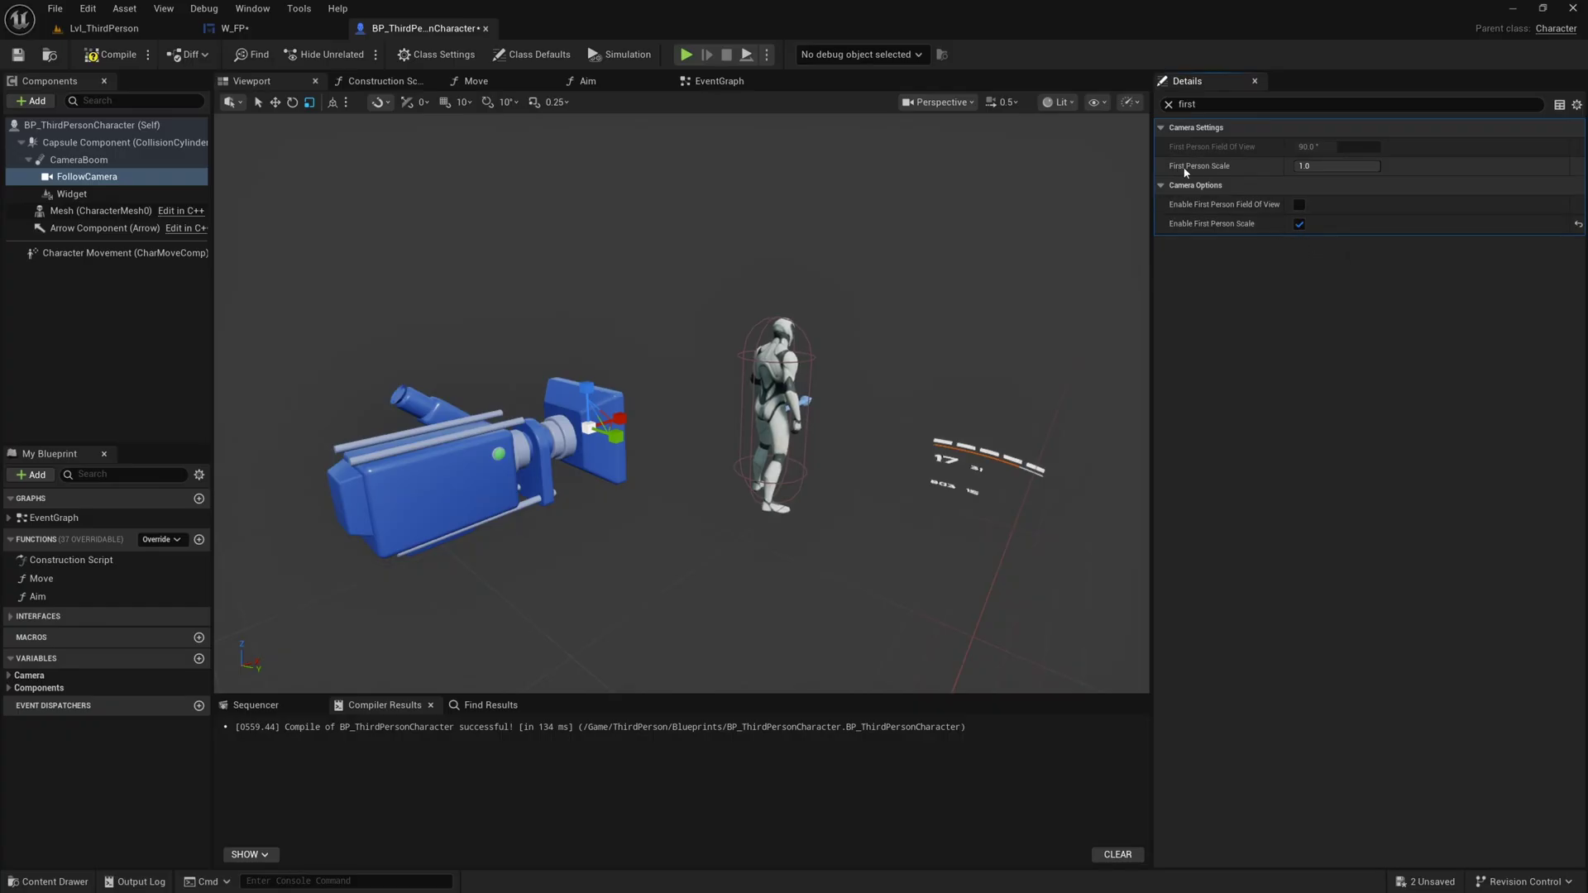
- Set the FollowCamera's First Person Scale to 0.05
mouse_move(1186, 169)
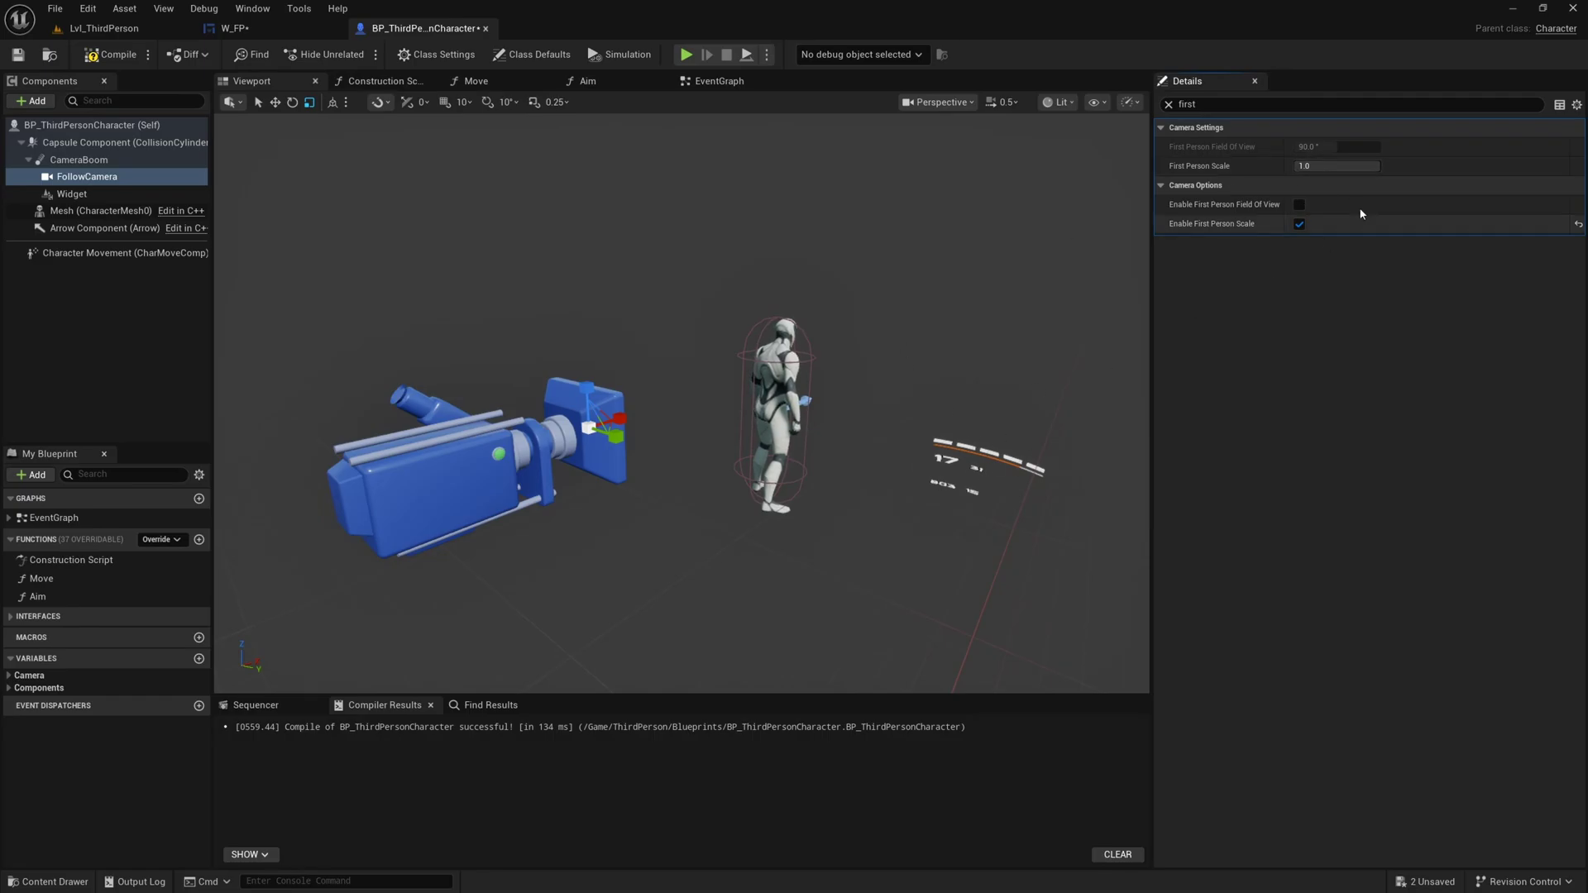
left_click(1337, 166)
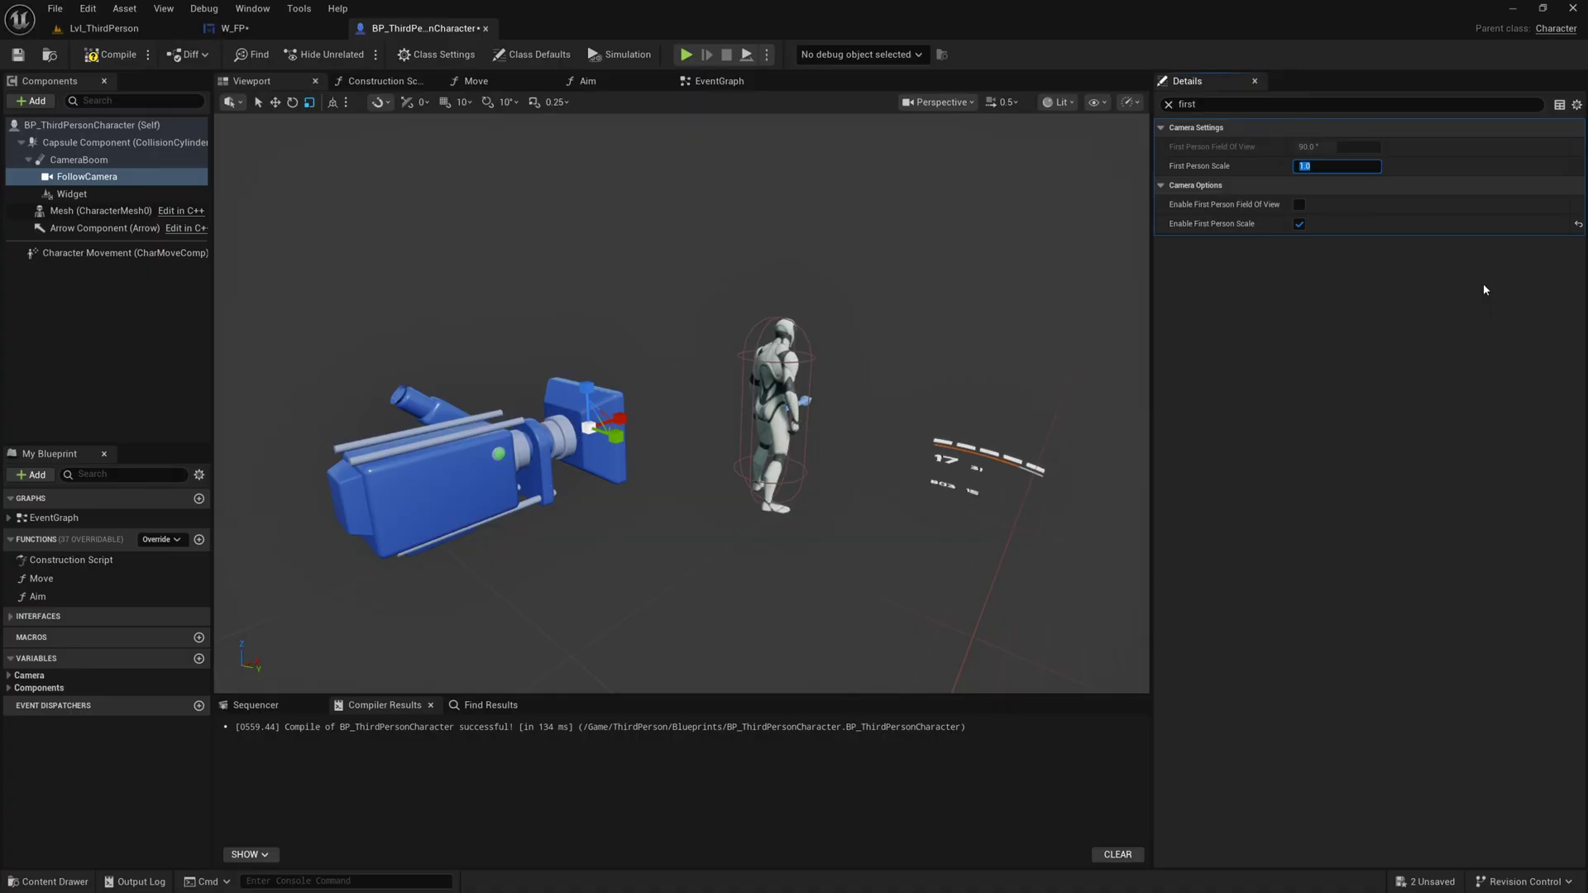
type("0.05")
key("Return")
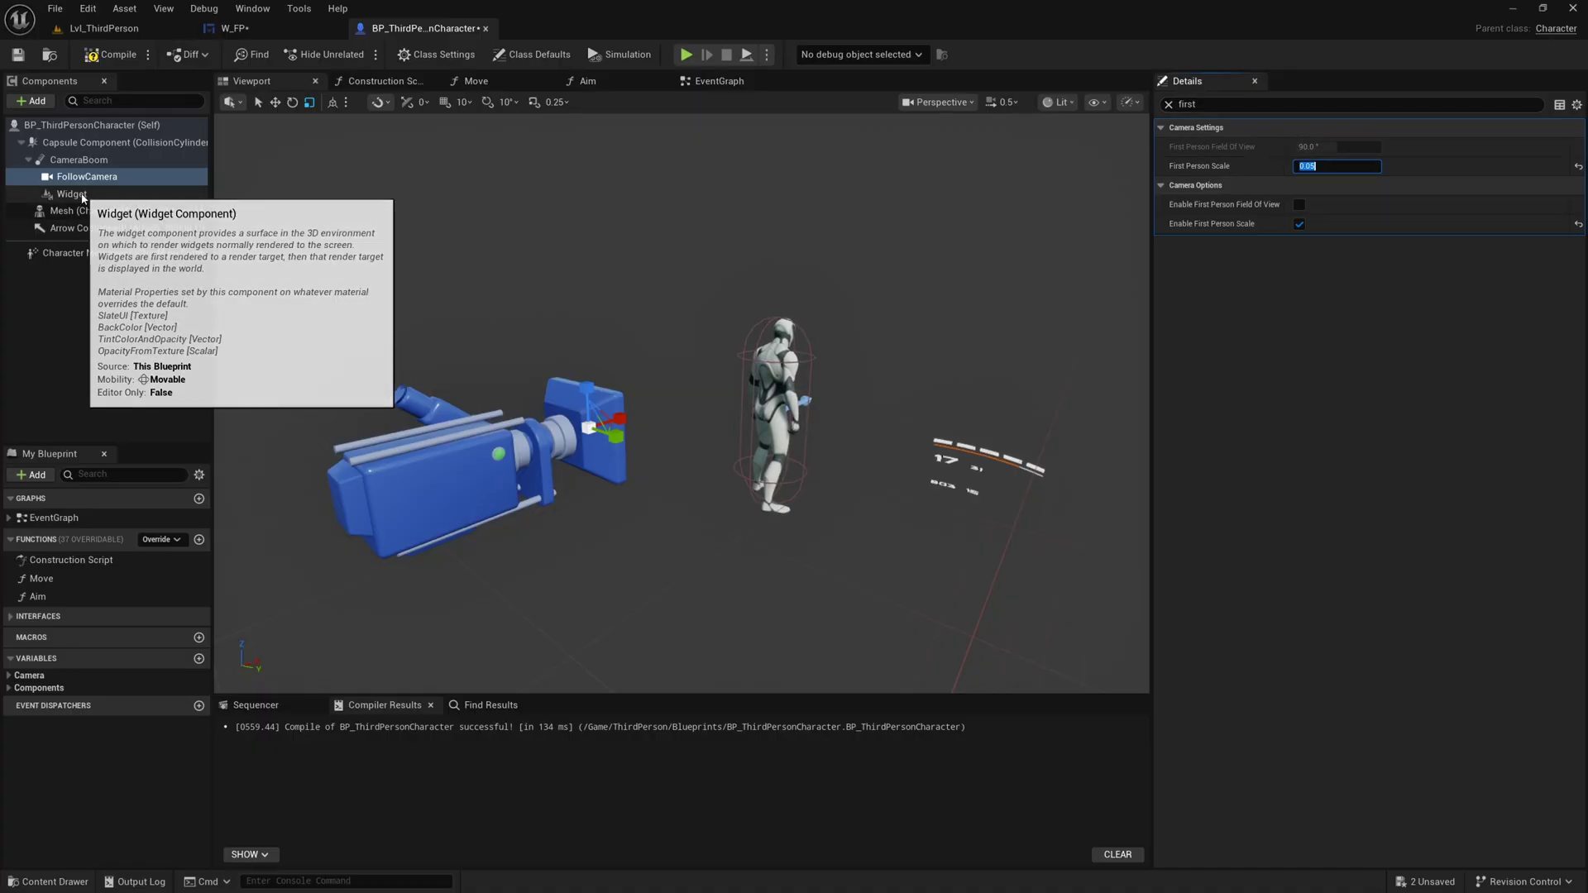
- Set the Widget component's First Person Primitive Type to First Person
left_click(73, 193)
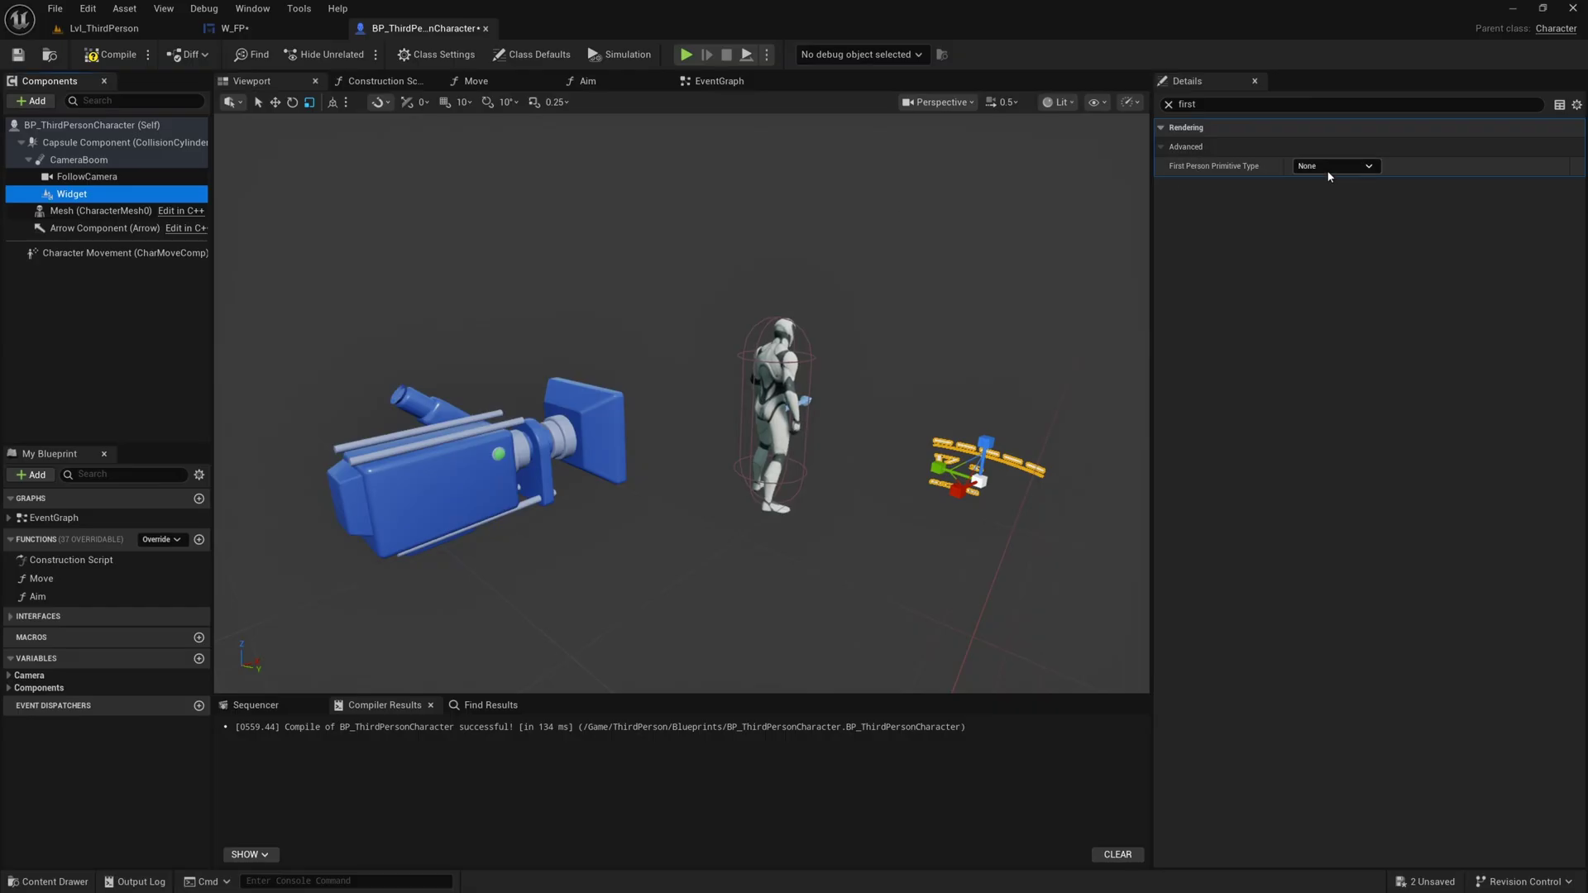
left_click(1305, 166)
left_click(1311, 197)
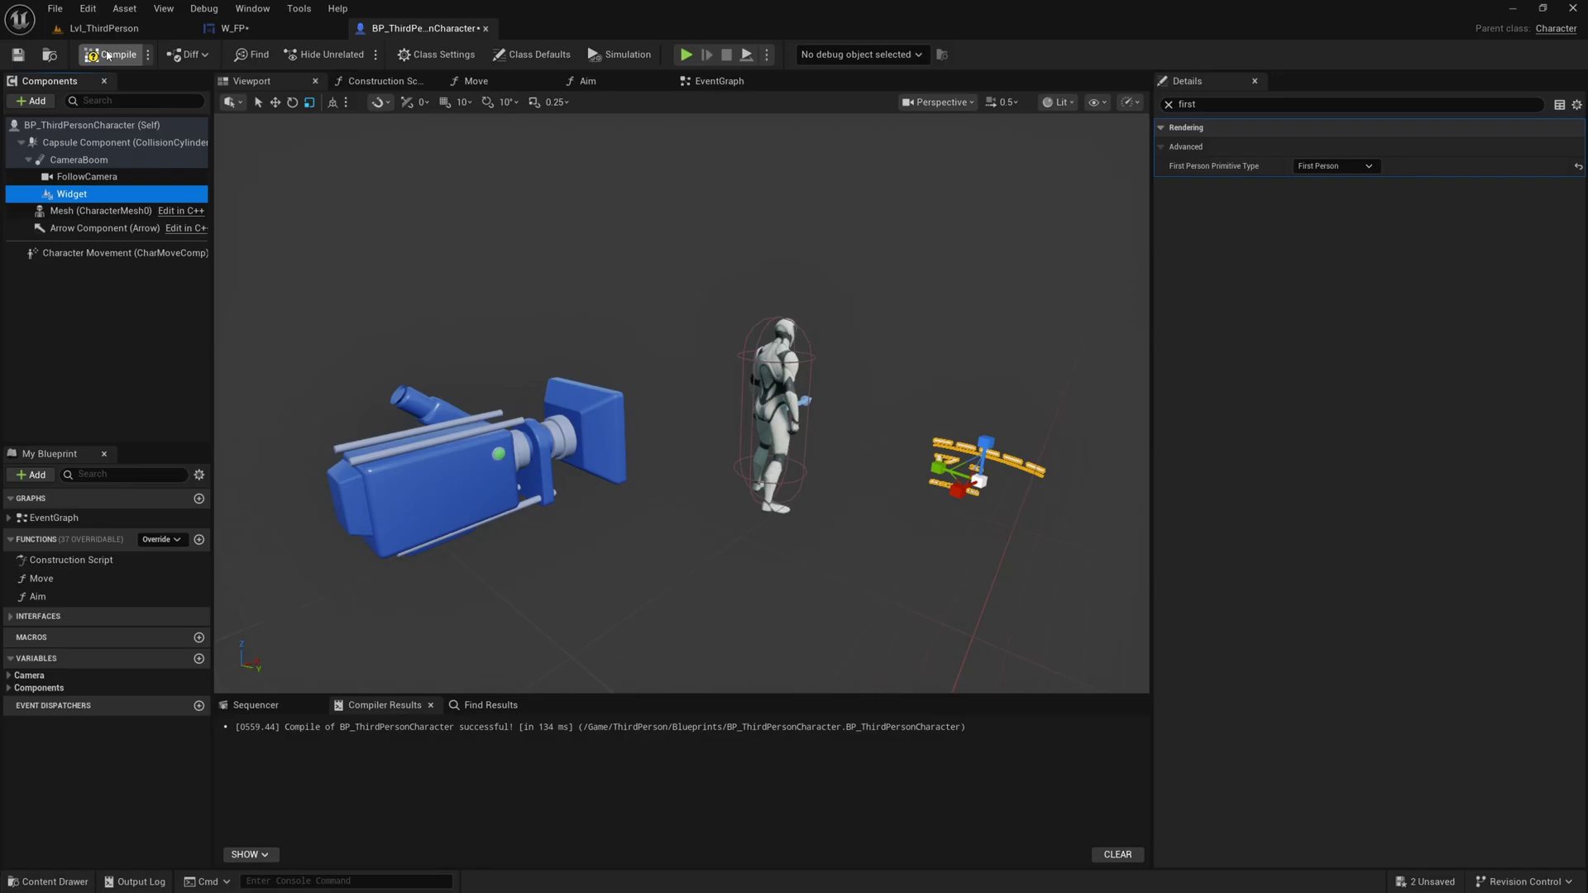
- Play the level full screen and run the character against the cylinder and walls to test whether the HUD still clips
left_click(99, 28)
left_click(357, 54)
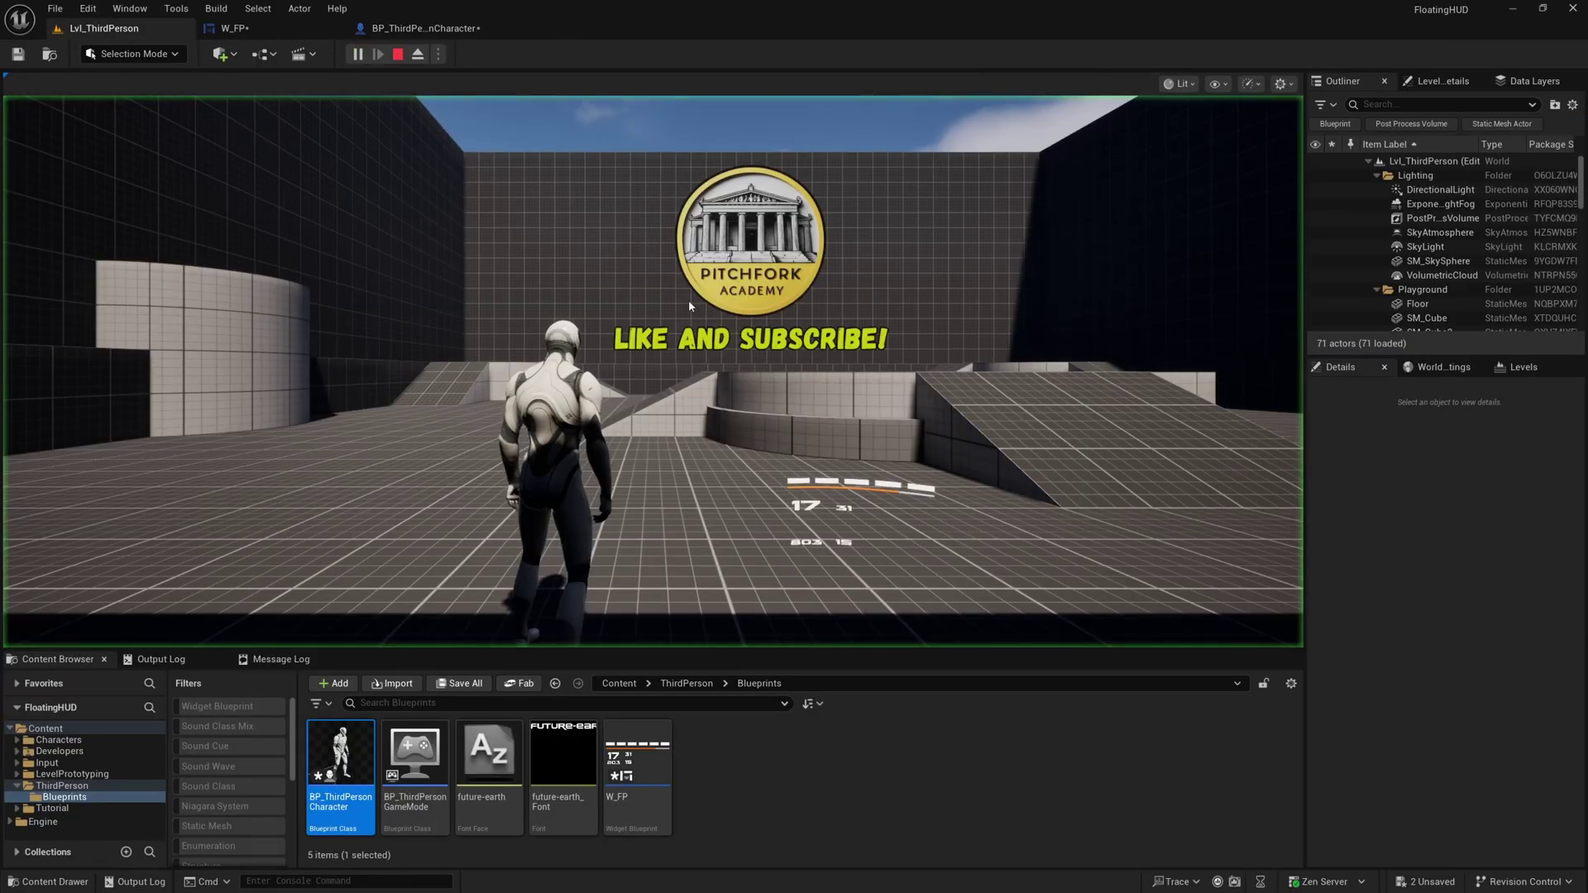
key("F11")
key("w")
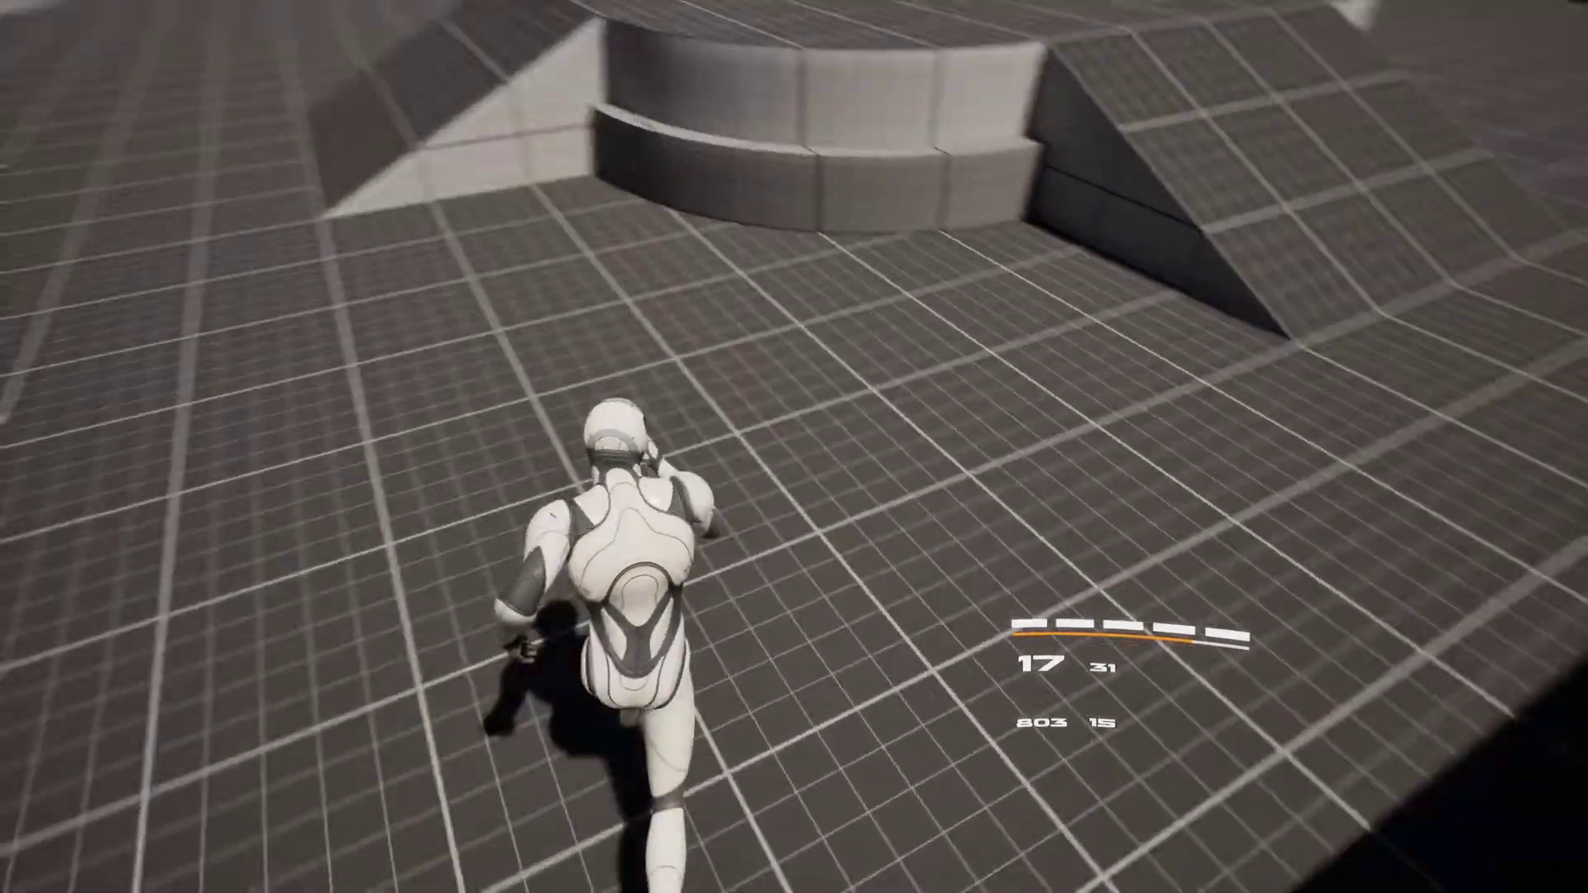
key("w")
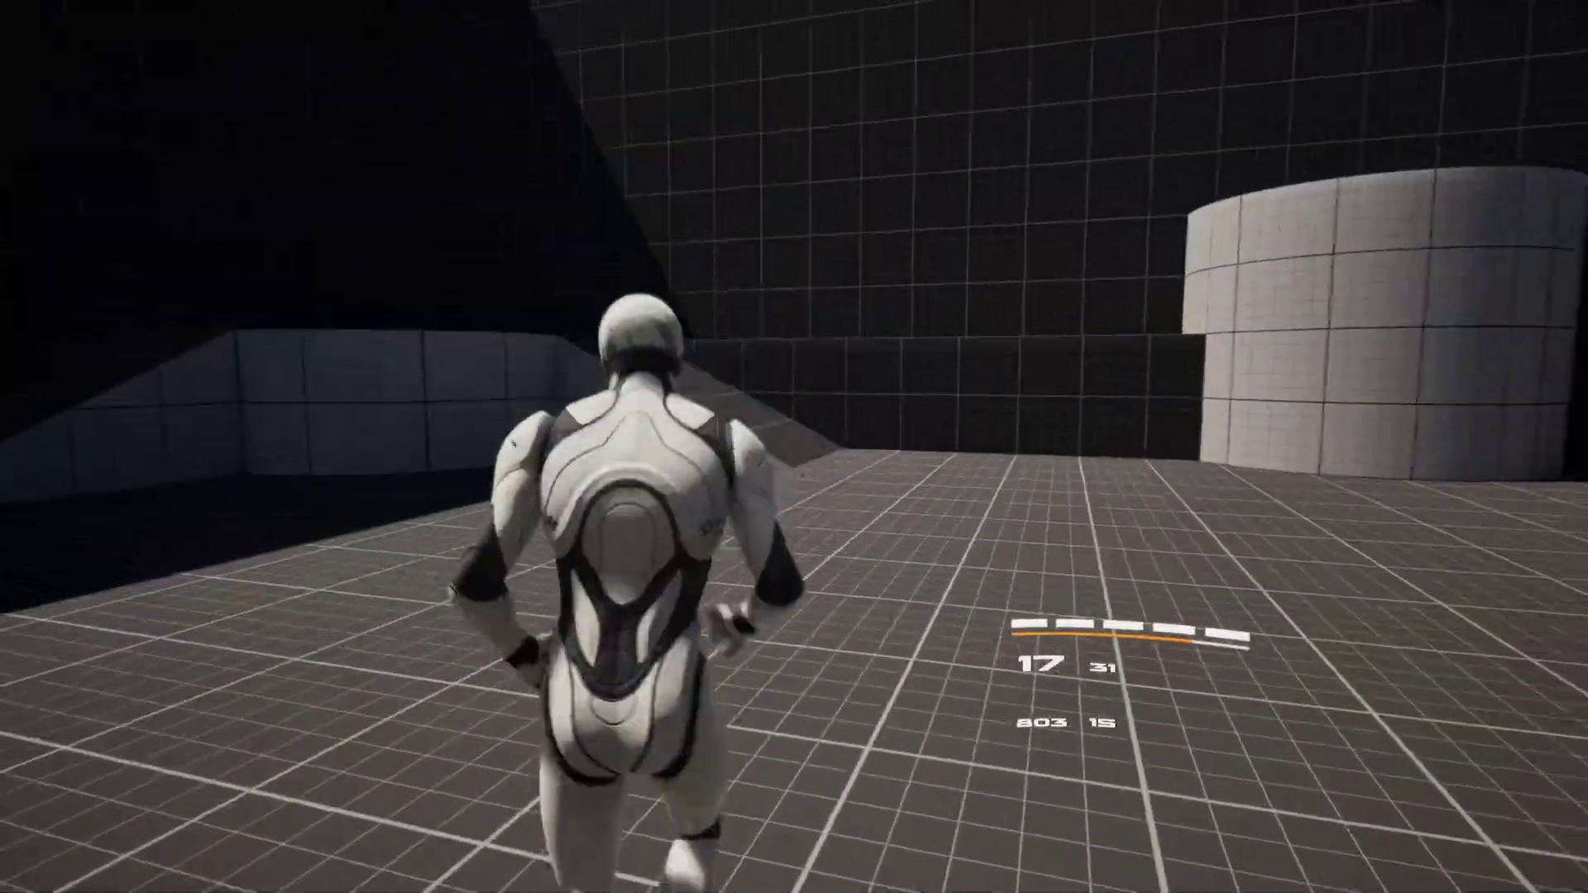
key("w")
key("w")
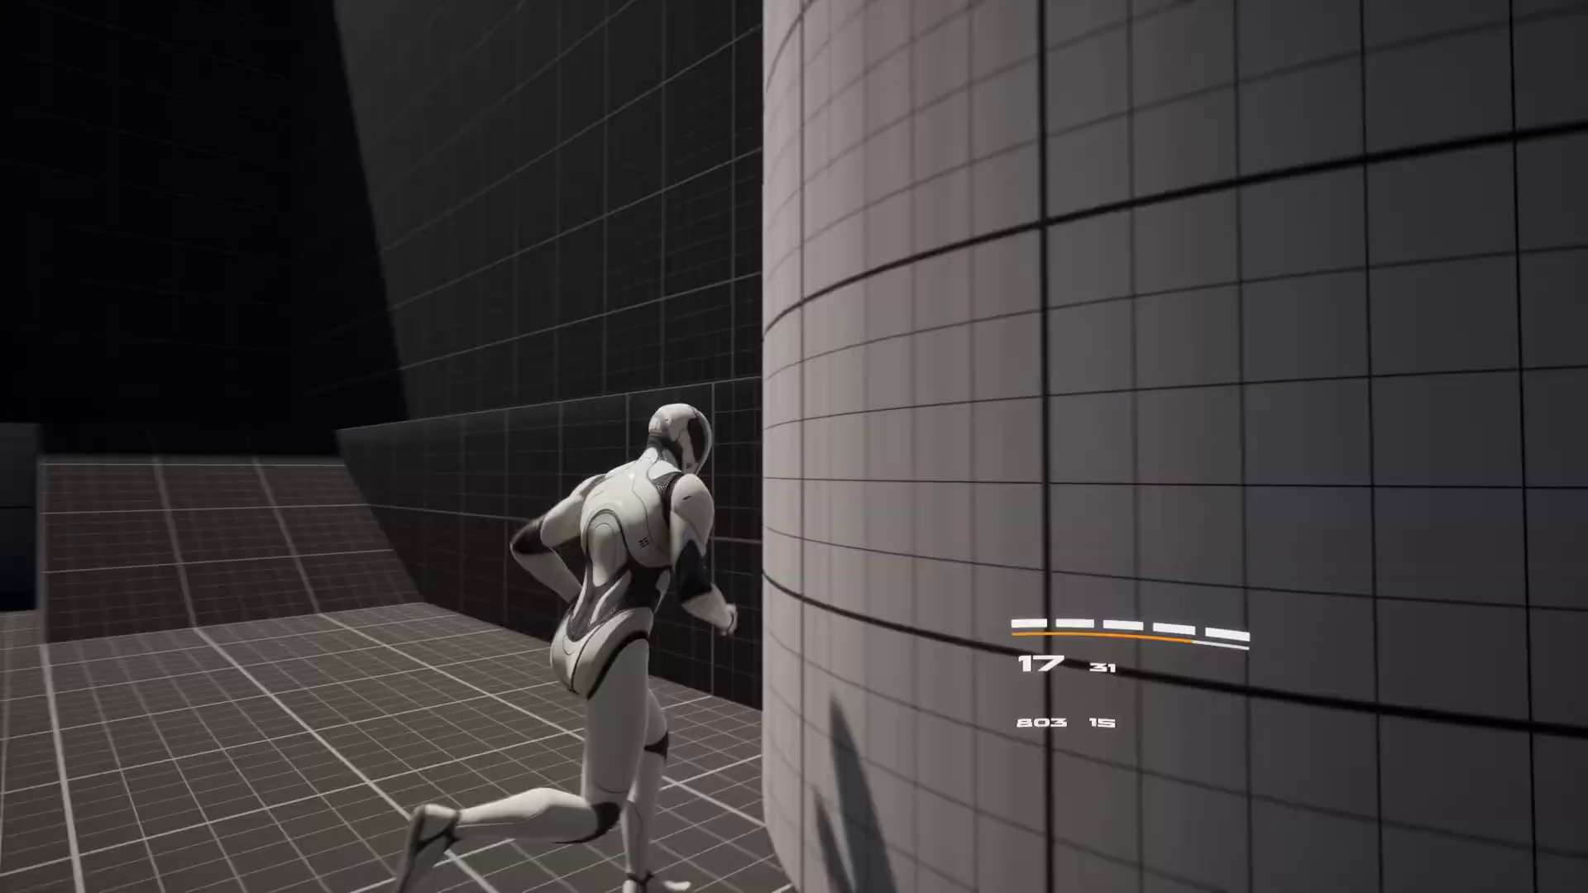
key("w")
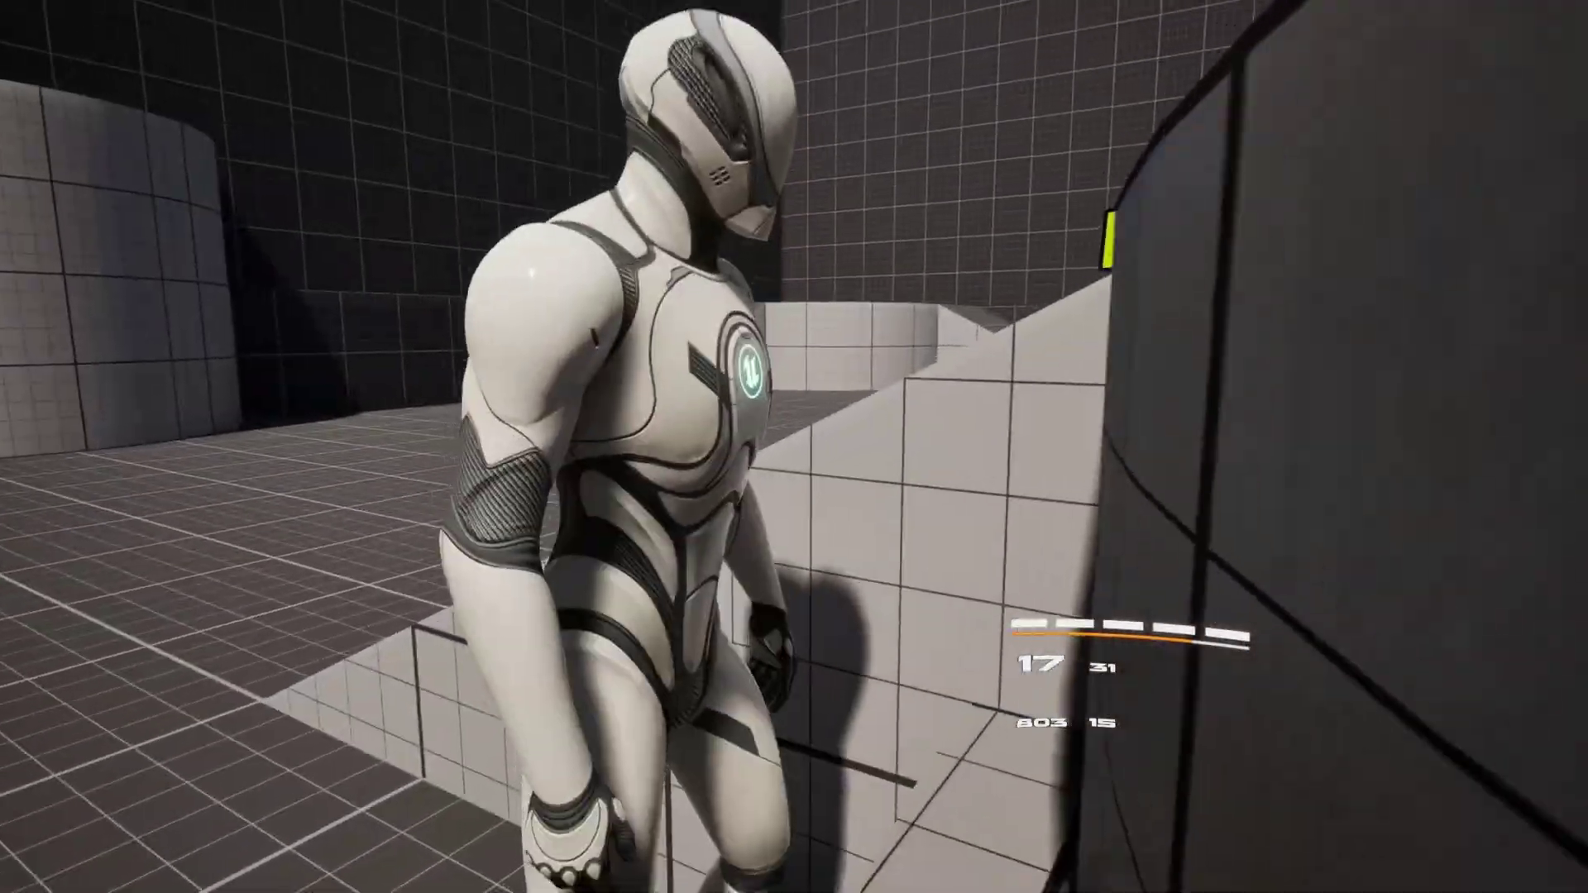
key("a")
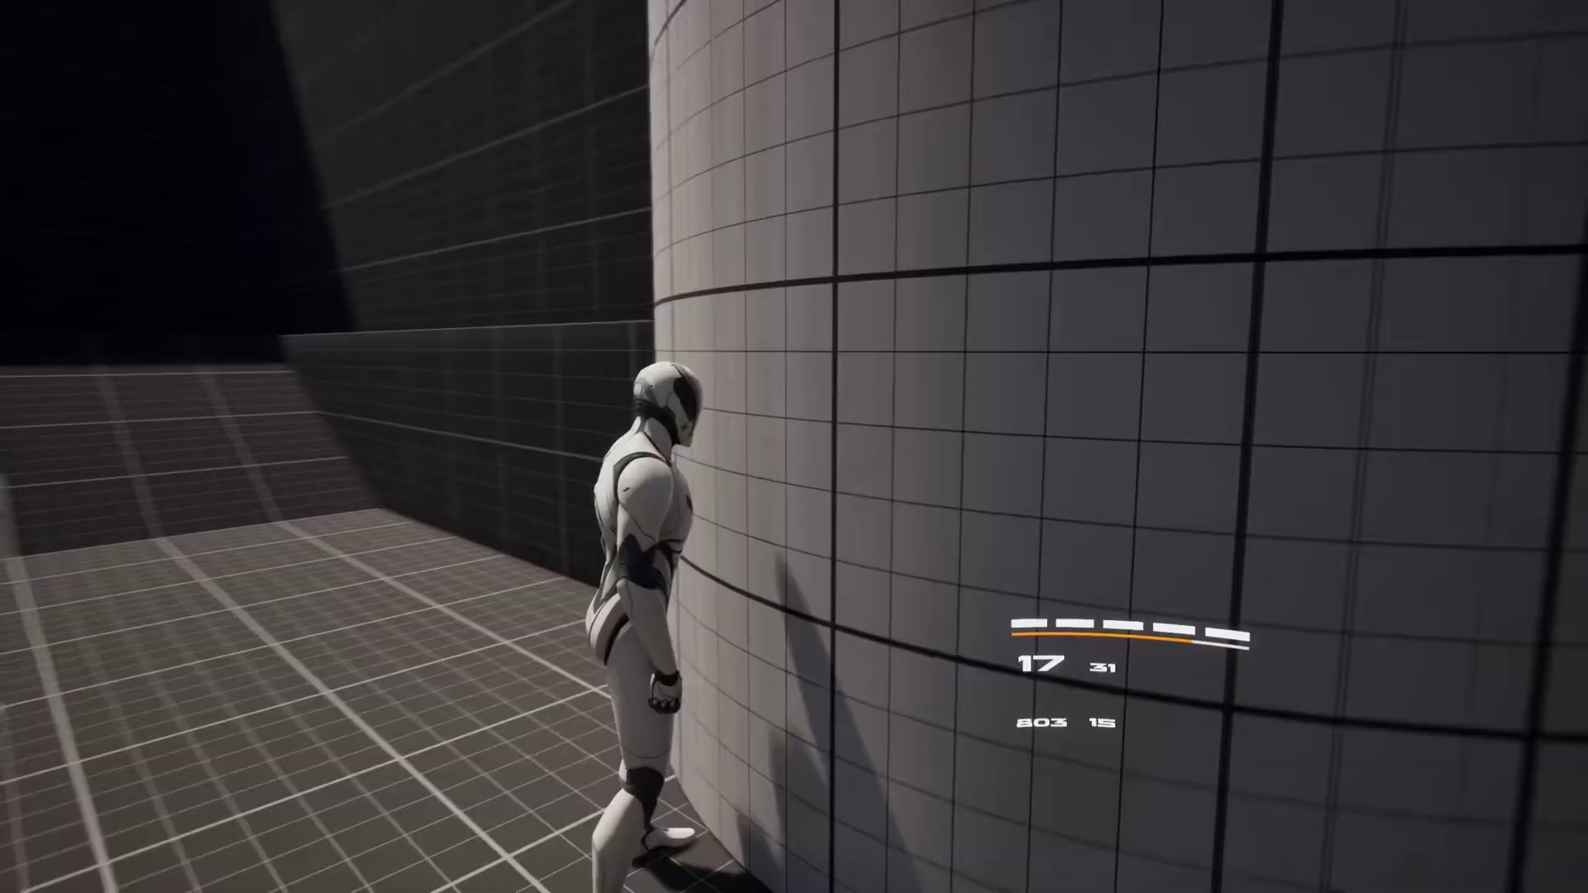
key("s")
key("w")
key("w")
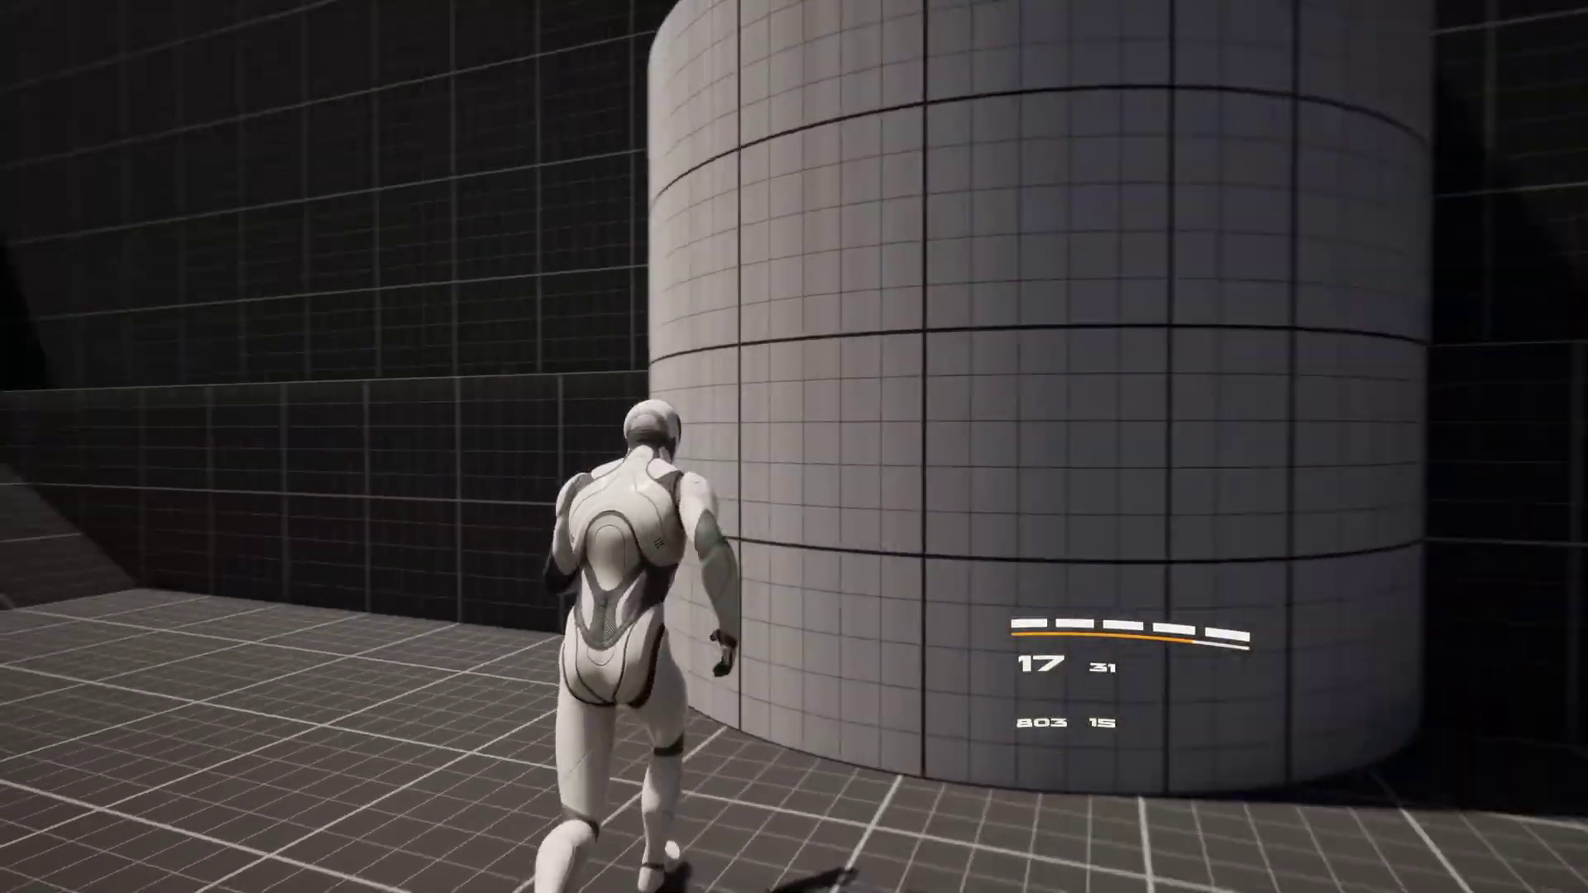